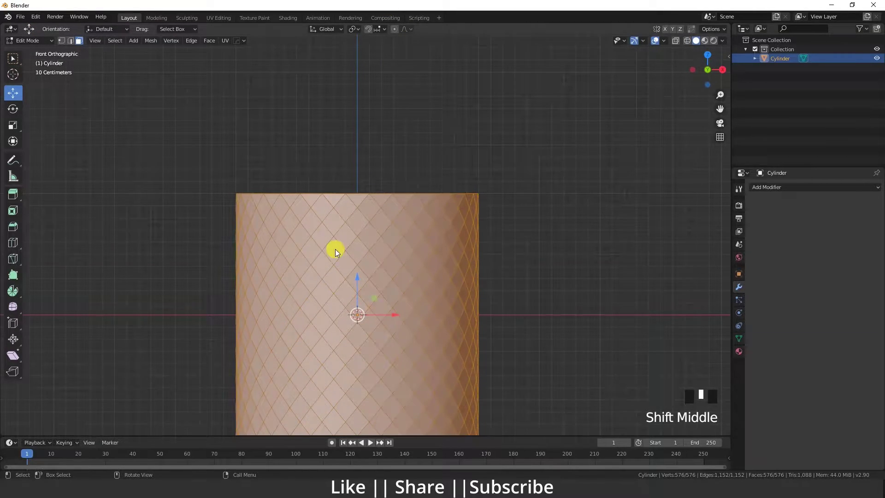
- Extrude each diamond face individually and shrink the new faces slightly
{"action": "left_click", "coordinate": [357, 30]}
{"action": "left_click", "coordinate": [377, 62]}
{"action": "scroll", "coordinate": [366, 246], "scroll_direction": "down", "scroll_amount": 1}
{"action": "key", "text": "alt+e"}
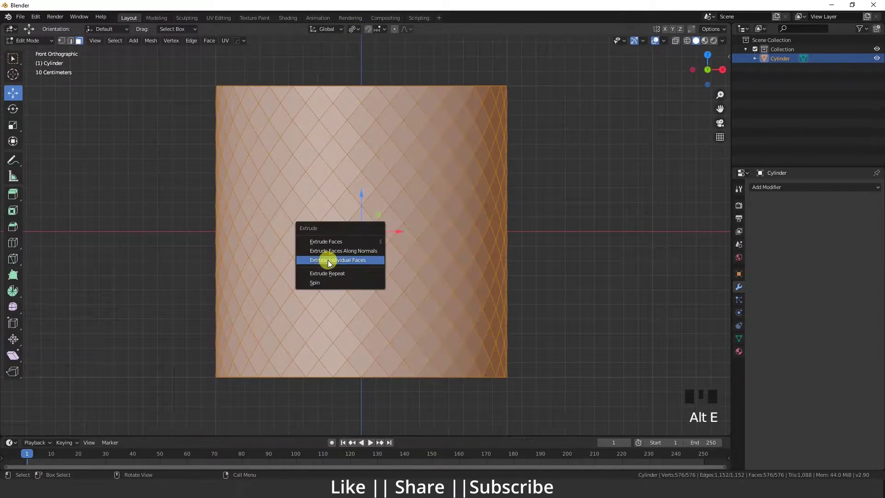
{"action": "left_click", "coordinate": [328, 261]}
{"action": "left_click", "coordinate": [362, 262]}
{"action": "middle_click_drag", "start_coordinate": [376, 265], "coordinate": [369, 256], "text": "shift"}
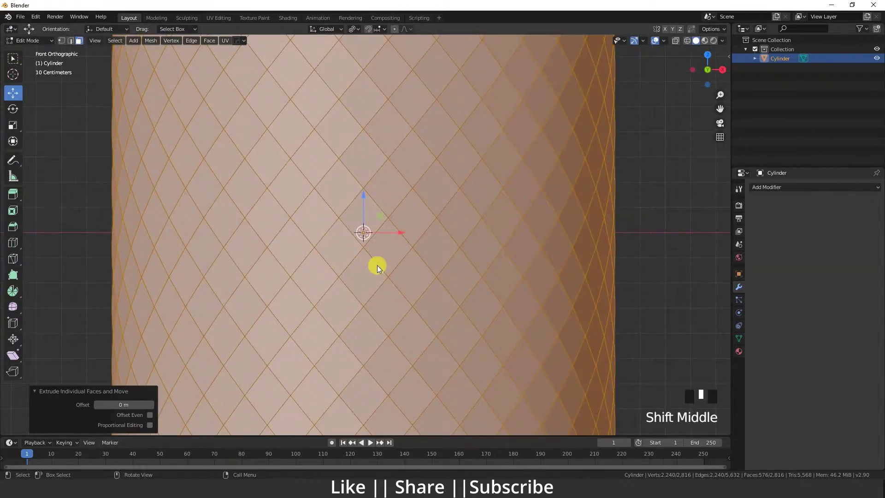
{"action": "key", "text": "s"}
{"action": "left_click", "coordinate": [369, 260]}
{"action": "scroll", "coordinate": [369, 260], "scroll_direction": "up", "scroll_amount": 2}
- Extrude the faces again, scale them nearly to points, and return to Object Mode
{"action": "key", "text": "e"}
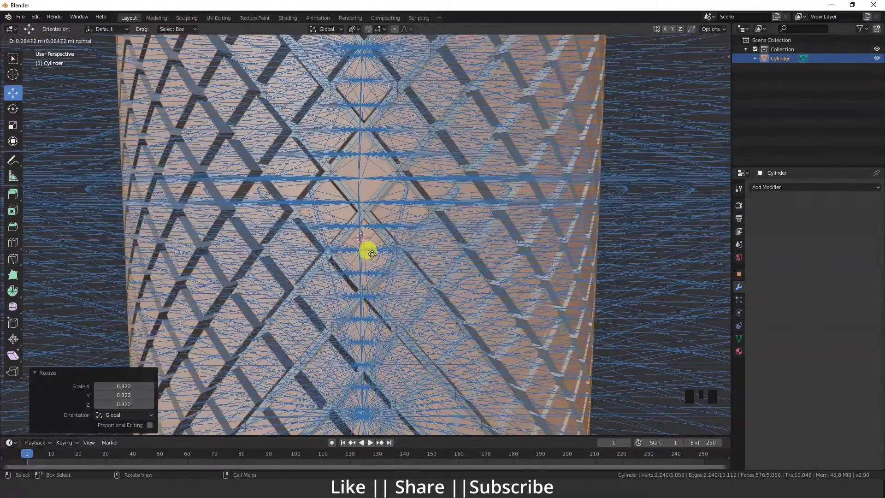
{"action": "left_click", "coordinate": [369, 250]}
{"action": "scroll", "coordinate": [372, 266], "scroll_direction": "down", "scroll_amount": 3}
{"action": "scroll", "coordinate": [366, 236], "scroll_direction": "up", "scroll_amount": 3}
{"action": "key", "text": "s"}
{"action": "left_click", "coordinate": [364, 221]}
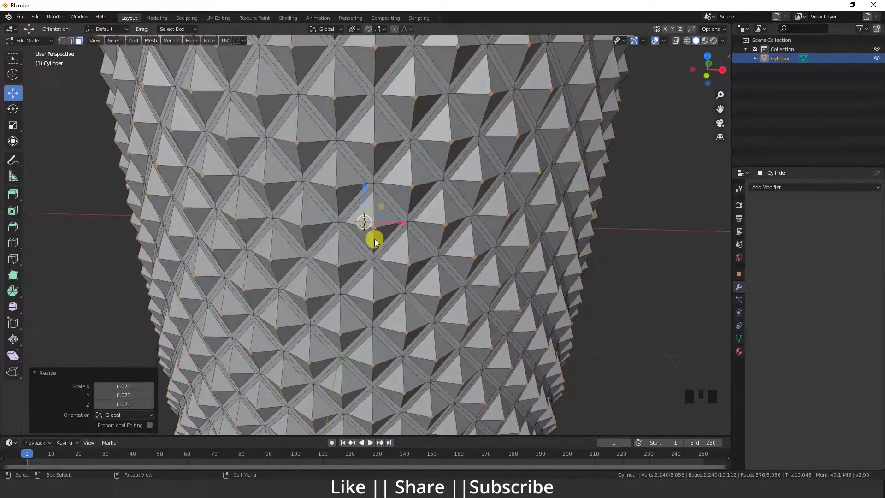
{"action": "key", "text": "Tab"}
{"action": "scroll", "coordinate": [531, 251], "scroll_direction": "down", "scroll_amount": 3}
{"action": "middle_click_drag", "start_coordinate": [531, 250], "coordinate": [415, 234]}
{"action": "scroll", "coordinate": [480, 263], "scroll_direction": "down", "scroll_amount": 2}
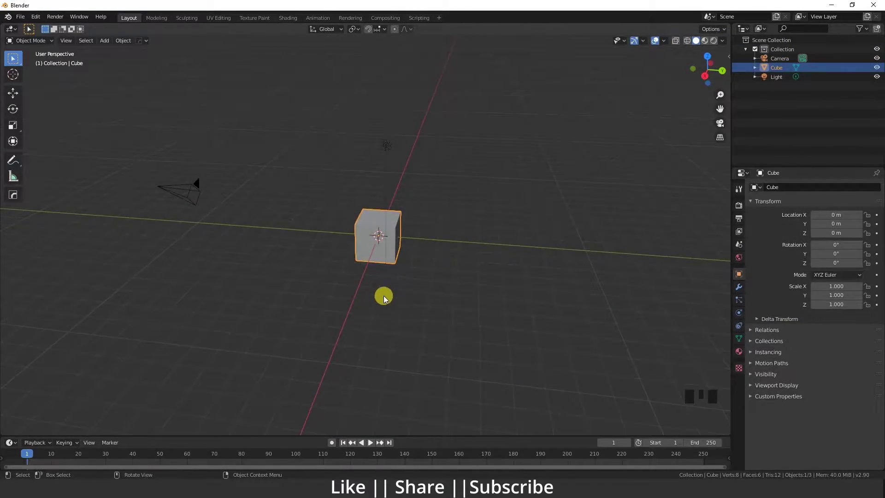
{"action": "scroll", "coordinate": [384, 296], "scroll_direction": "up", "scroll_amount": 4}
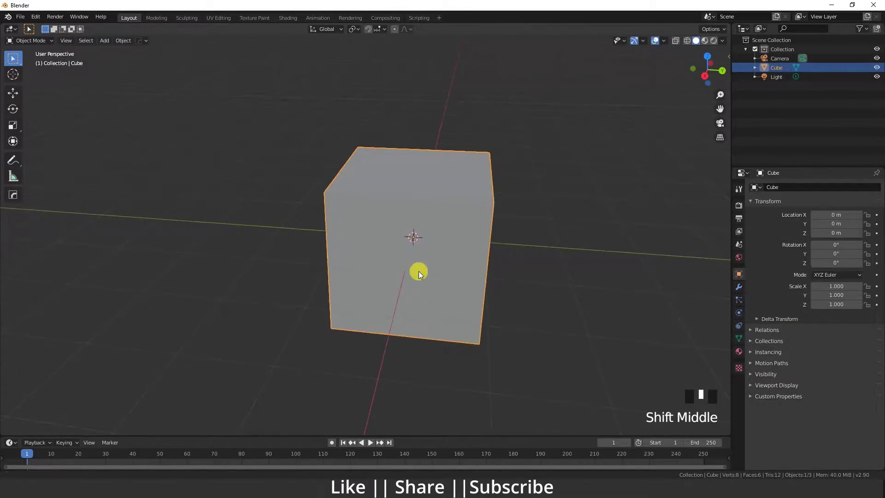
{"action": "scroll", "coordinate": [419, 271], "scroll_direction": "down", "scroll_amount": 3}
{"action": "scroll", "coordinate": [443, 322], "scroll_direction": "down", "scroll_amount": 1}
- Select and delete every object in the default scene
{"action": "middle_click_drag", "start_coordinate": [403, 304], "coordinate": [415, 289]}
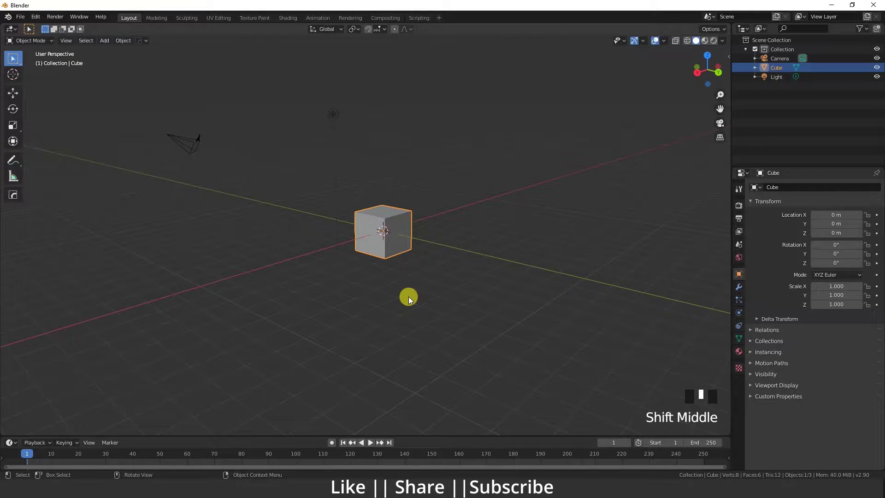
{"action": "key", "text": "a"}
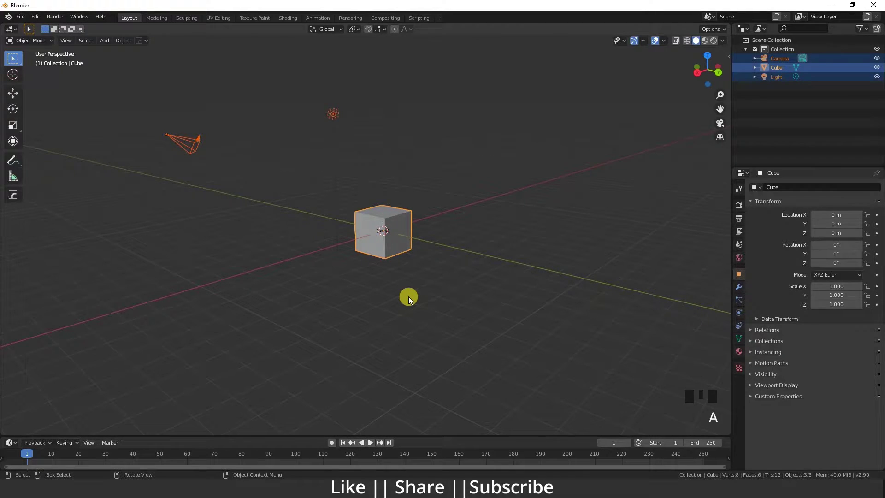
{"action": "key", "text": "Delete"}
{"action": "scroll", "coordinate": [390, 264], "scroll_direction": "up", "scroll_amount": 2}
{"action": "mouse_move", "coordinate": [390, 264]}
{"action": "middle_mouse_down", "text": "shift"}
{"action": "mouse_move", "coordinate": [403, 307]}
{"action": "mouse_move", "coordinate": [395, 300]}
{"action": "middle_mouse_up", "text": "shift"}
- Add a cylinder with 64 vertices and enter Edit Mode
{"action": "key", "text": "shift+a"}
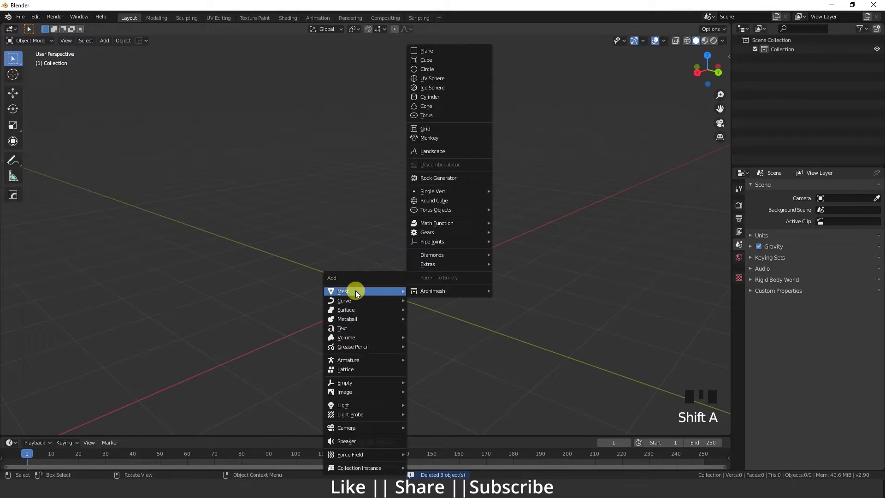
{"action": "left_click", "coordinate": [430, 97]}
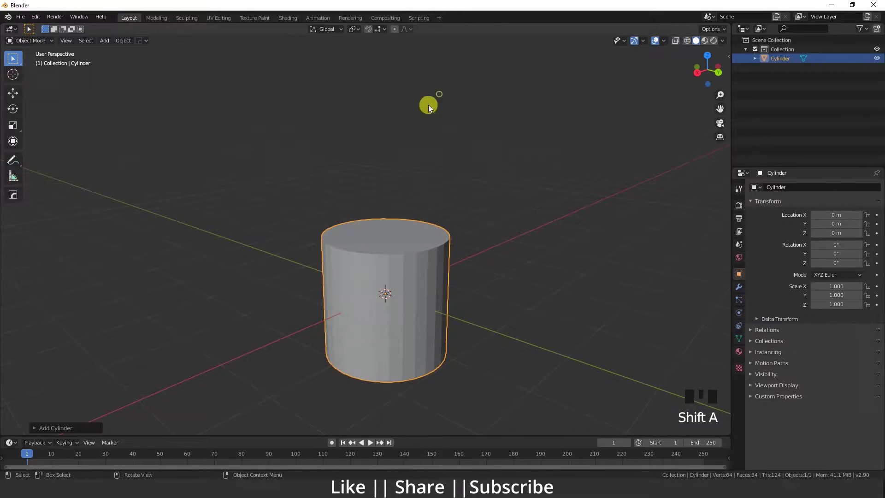
{"action": "scroll", "coordinate": [376, 285], "scroll_direction": "up", "scroll_amount": 3}
{"action": "middle_click_drag", "start_coordinate": [376, 285], "coordinate": [350, 218], "text": "shift"}
{"action": "left_click", "coordinate": [51, 430]}
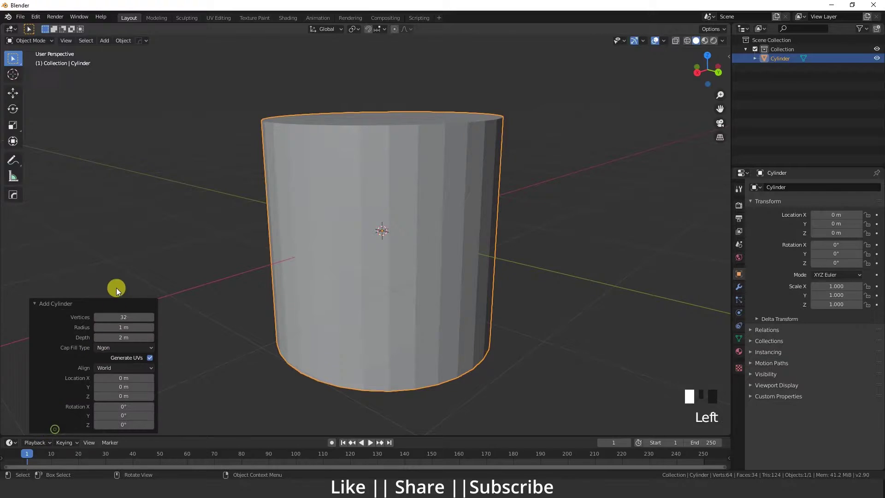
{"action": "left_click", "coordinate": [123, 316]}
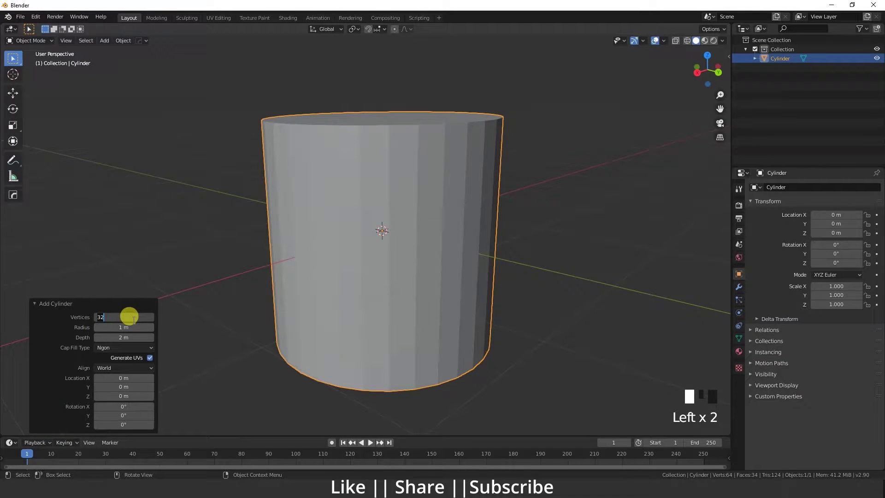
{"action": "type", "text": "64"}
{"action": "key", "text": "Return"}
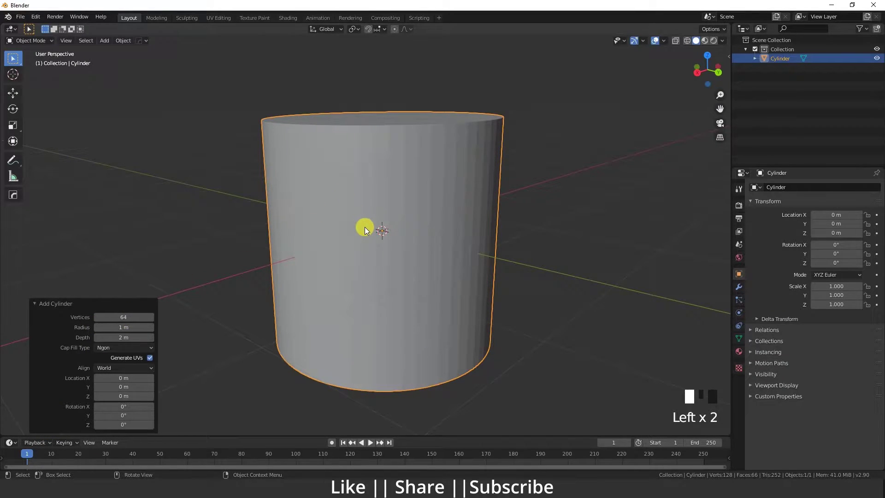
{"action": "scroll", "coordinate": [412, 207], "scroll_direction": "down", "scroll_amount": 3}
{"action": "mouse_move", "coordinate": [412, 206]}
{"action": "middle_mouse_down", "text": "shift"}
{"action": "mouse_move", "coordinate": [415, 220]}
{"action": "mouse_move", "coordinate": [374, 235]}
{"action": "middle_mouse_up", "text": "shift"}
{"action": "key", "text": "Tab"}
- In face select mode, delete the cylinder's top and bottom cap faces
{"action": "key", "text": "3"}
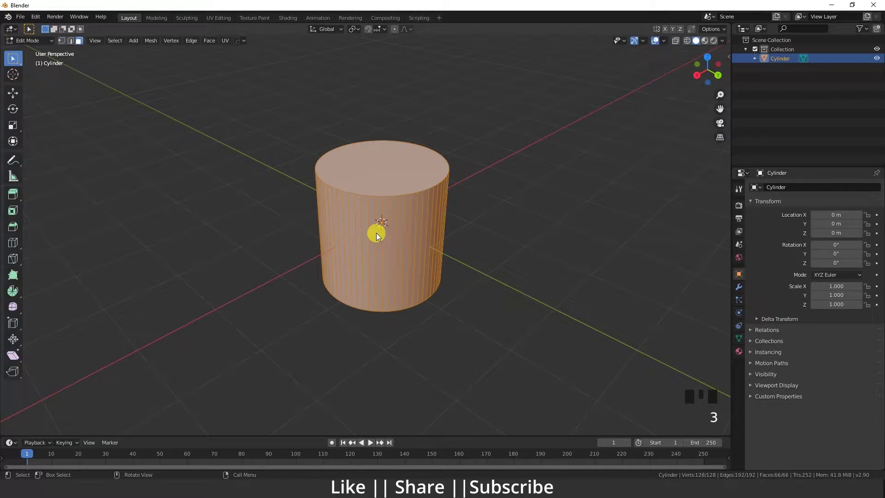
{"action": "middle_click_drag", "start_coordinate": [392, 189], "coordinate": [404, 150], "text": "shift"}
{"action": "left_click", "coordinate": [394, 259]}
{"action": "middle_click_drag", "start_coordinate": [394, 259], "coordinate": [395, 220]}
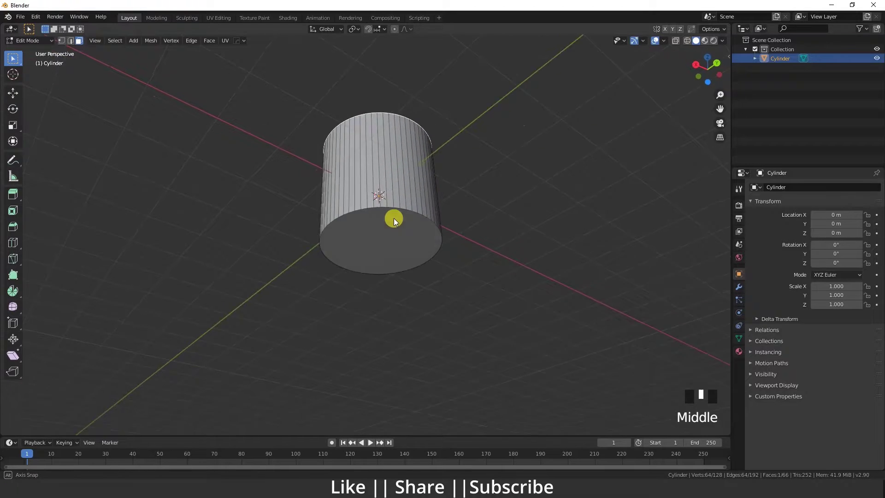
{"action": "left_click", "coordinate": [371, 249], "text": "shift"}
{"action": "mouse_move", "coordinate": [371, 249]}
{"action": "middle_mouse_down"}
{"action": "mouse_move", "coordinate": [392, 259]}
{"action": "mouse_move", "coordinate": [419, 245]}
{"action": "middle_mouse_up"}
{"action": "key", "text": "Delete"}
{"action": "left_click", "coordinate": [391, 259]}
- In front view, add 16 horizontal loop cuts around the cylinder, then deselect them
{"action": "key", "text": "grave"}
{"action": "left_click", "coordinate": [323, 201]}
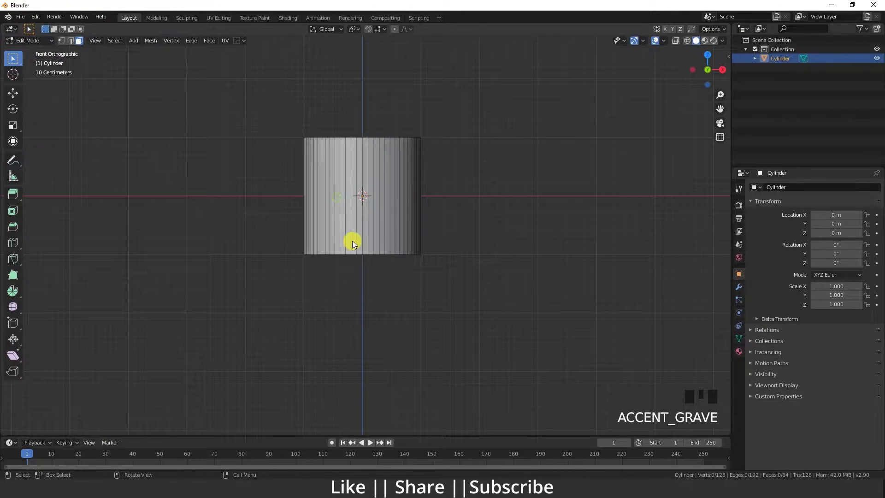
{"action": "middle_click_drag", "start_coordinate": [352, 241], "coordinate": [391, 228], "text": "shift"}
{"action": "left_click", "coordinate": [13, 243]}
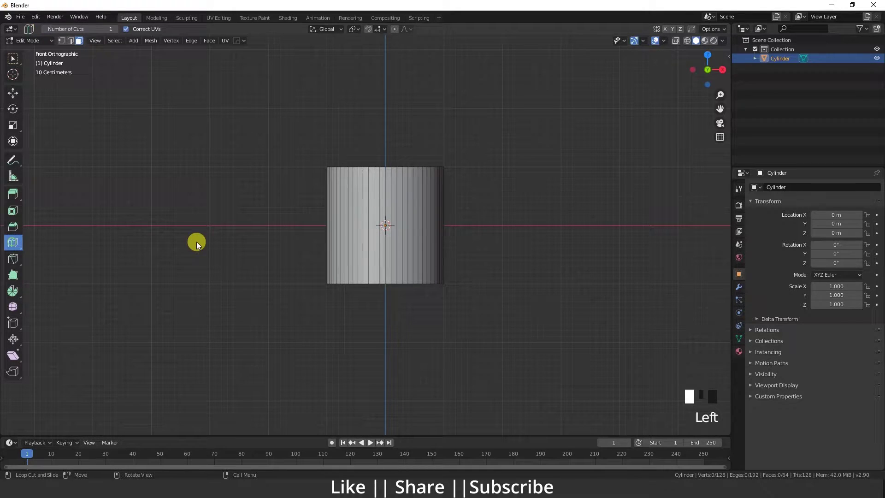
{"action": "left_click", "coordinate": [394, 225]}
{"action": "left_click", "coordinate": [111, 353]}
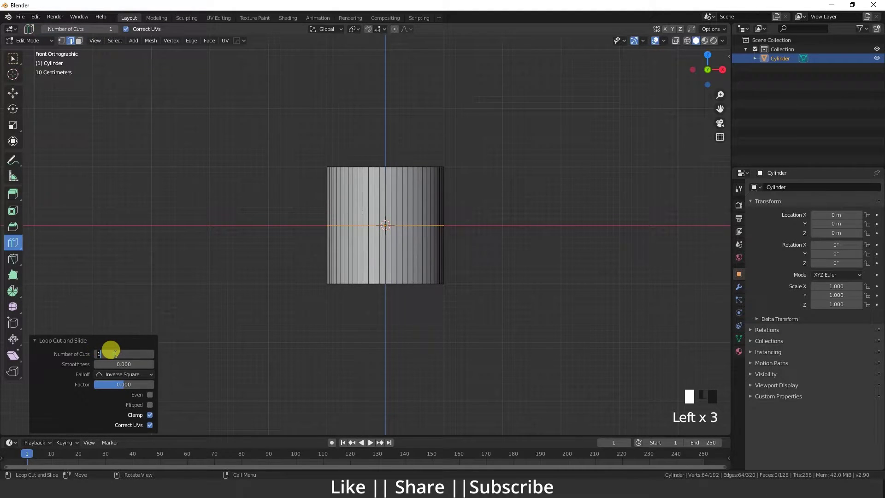
{"action": "type", "text": "16"}
{"action": "key", "text": "Return"}
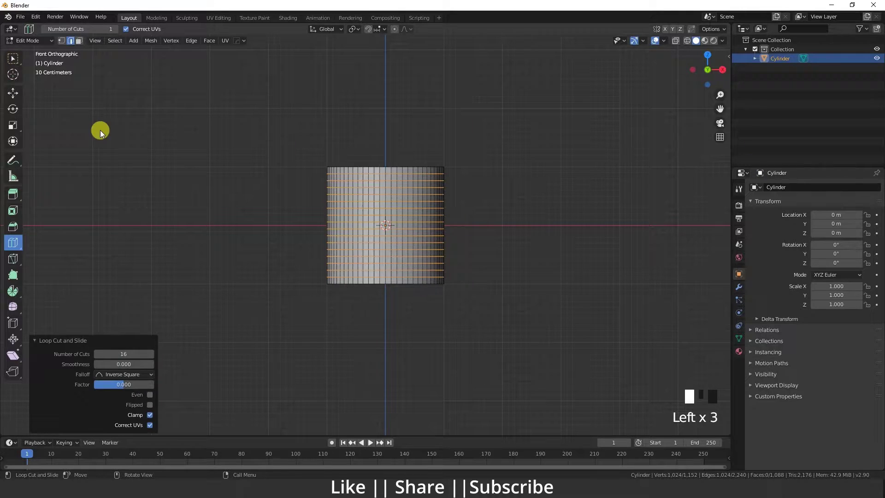
{"action": "left_click", "coordinate": [13, 93]}
{"action": "left_click", "coordinate": [243, 180]}
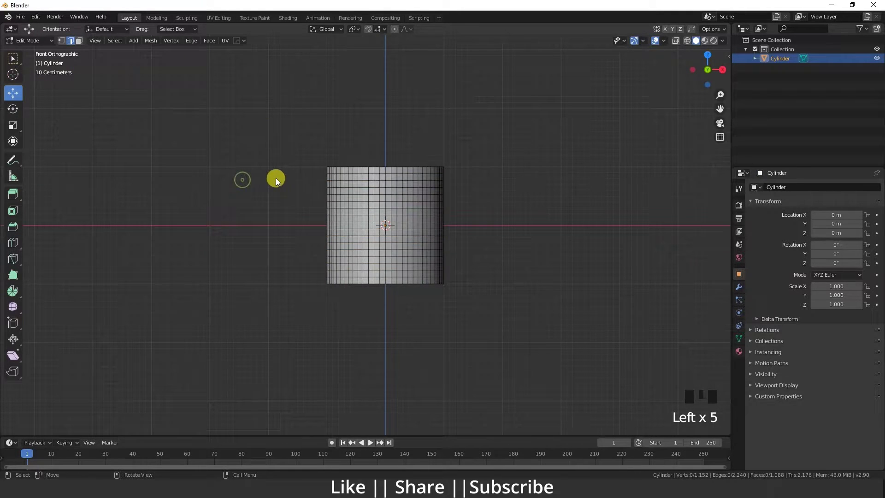
{"action": "scroll", "coordinate": [400, 191], "scroll_direction": "up", "scroll_amount": 2}
- In Object Mode, turn on the Wireframe viewport overlay
{"action": "key", "text": "Tab"}
{"action": "scroll", "coordinate": [399, 190], "scroll_direction": "down", "scroll_amount": 1}
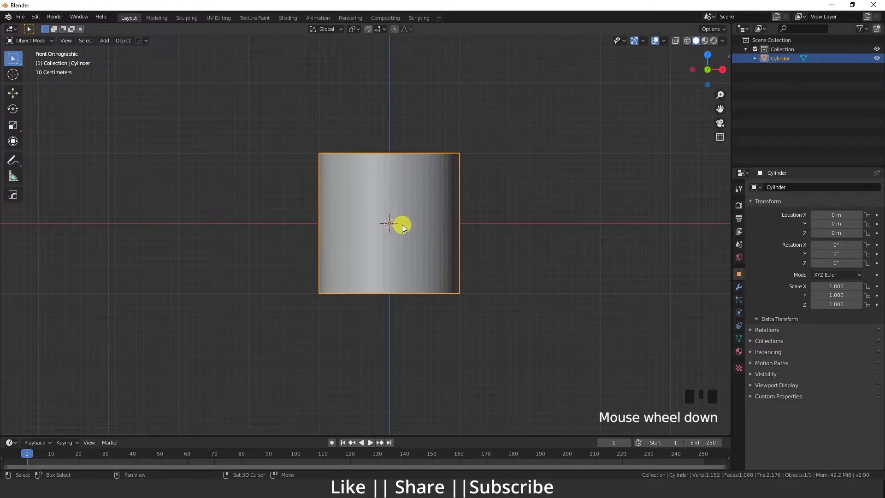
{"action": "left_click", "coordinate": [642, 71]}
{"action": "left_click", "coordinate": [669, 40]}
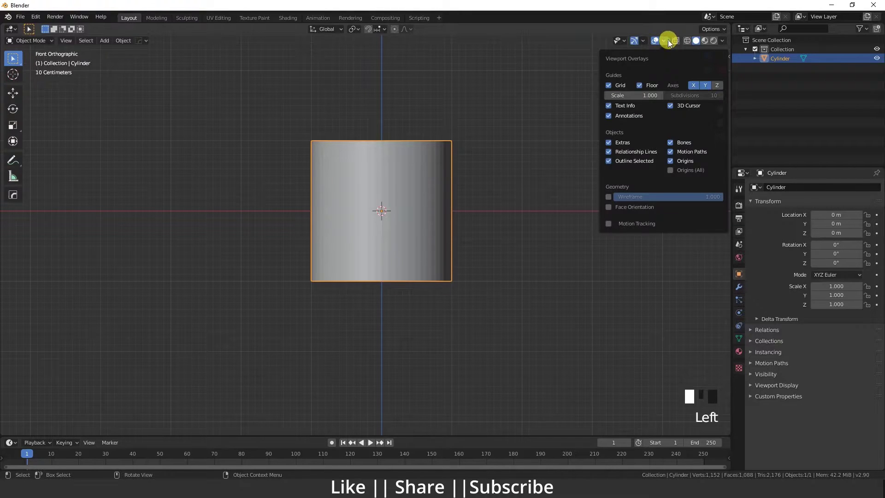
{"action": "left_click", "coordinate": [607, 198]}
{"action": "mouse_move", "coordinate": [569, 200]}
{"action": "middle_mouse_down", "text": "shift"}
{"action": "mouse_move", "coordinate": [424, 270]}
{"action": "mouse_move", "coordinate": [389, 252]}
{"action": "middle_mouse_up", "text": "shift"}
{"action": "scroll", "coordinate": [452, 290], "scroll_direction": "up", "scroll_amount": 3}
{"action": "scroll", "coordinate": [399, 262], "scroll_direction": "up", "scroll_amount": 2}
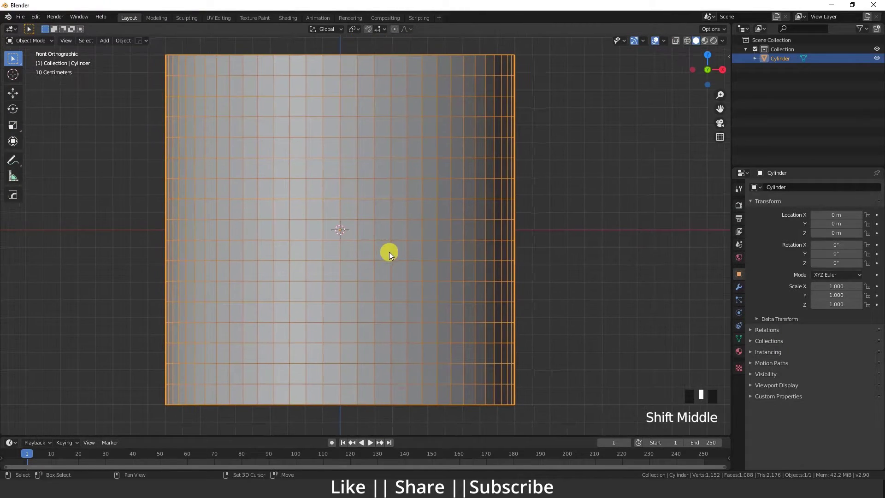
- Add a Decimate modifier set to Un-Subdivide with 1 iteration, and apply it
{"action": "left_click", "coordinate": [545, 241]}
{"action": "left_click", "coordinate": [425, 253]}
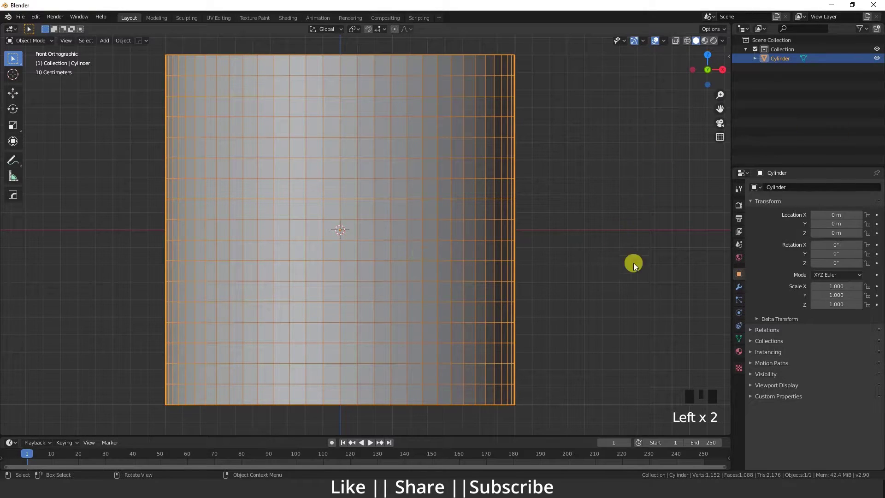
{"action": "left_click", "coordinate": [737, 287]}
{"action": "left_click", "coordinate": [782, 188]}
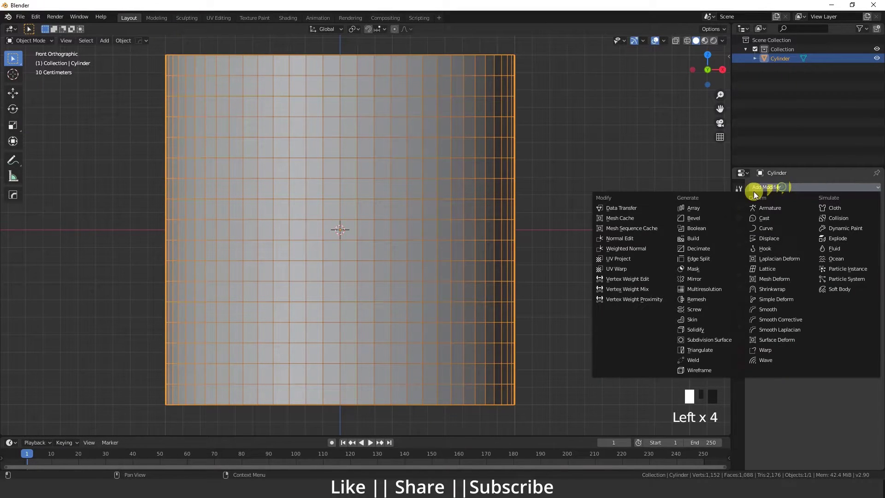
{"action": "left_click", "coordinate": [703, 249]}
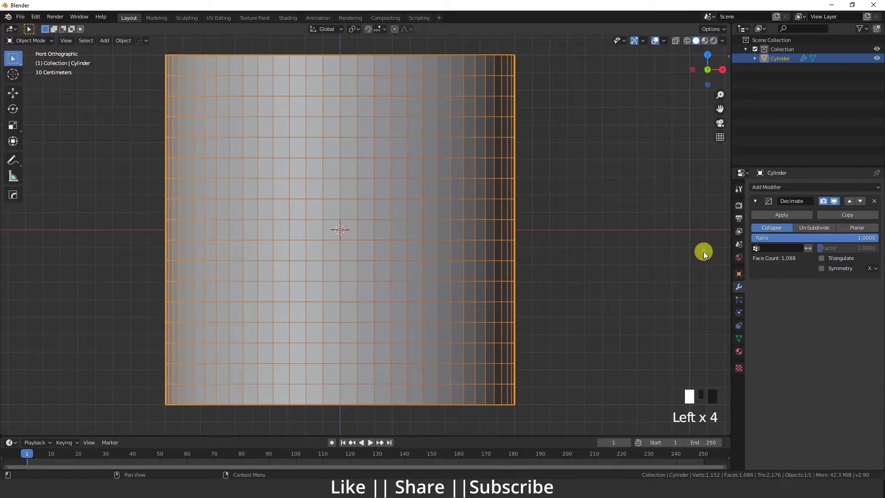
{"action": "scroll", "coordinate": [495, 270], "scroll_direction": "down", "scroll_amount": 2}
{"action": "middle_click_drag", "start_coordinate": [530, 278], "coordinate": [535, 283], "text": "shift"}
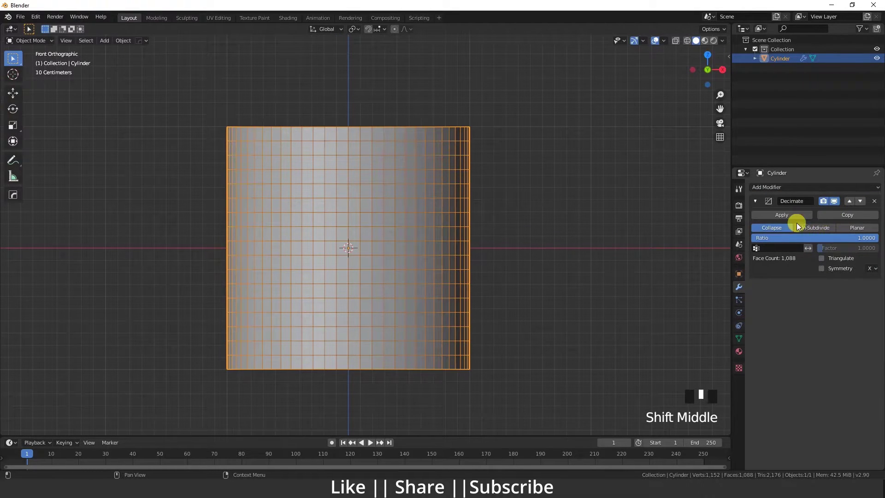
{"action": "left_click", "coordinate": [815, 228]}
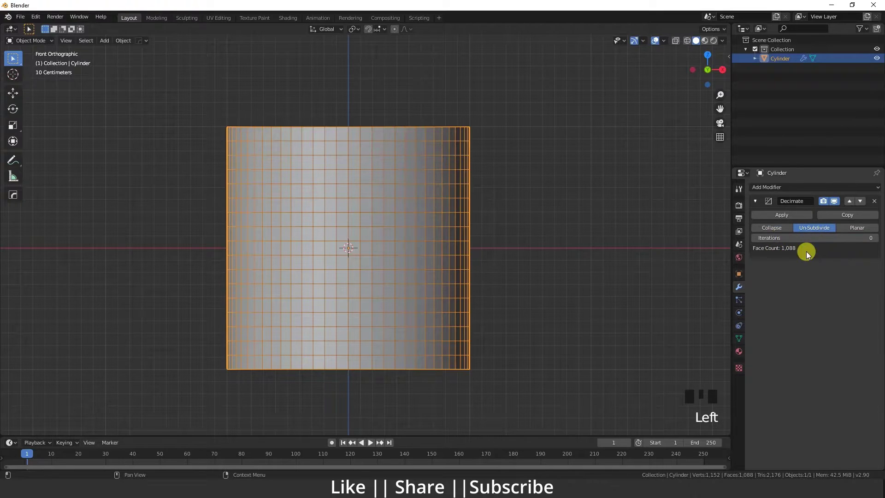
{"action": "left_click", "coordinate": [870, 237]}
{"action": "left_click", "coordinate": [781, 214]}
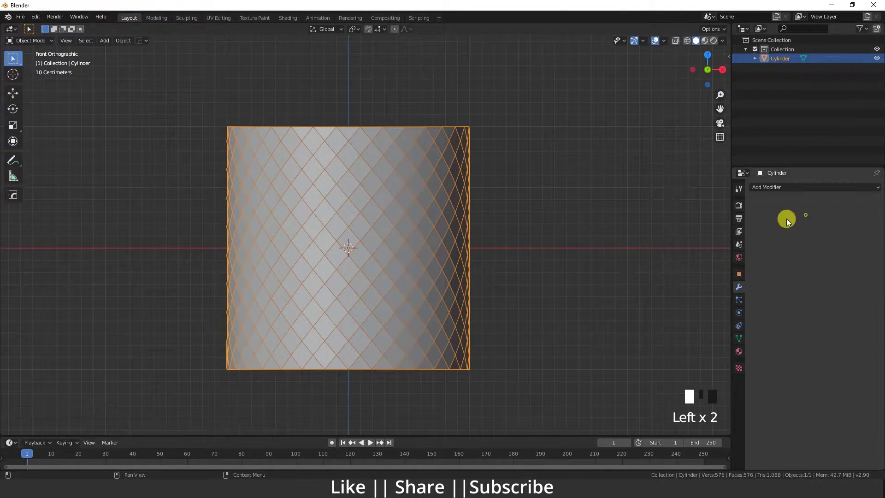
{"action": "scroll", "coordinate": [434, 252], "scroll_direction": "down", "scroll_amount": 4}
{"action": "mouse_move", "coordinate": [434, 253]}
{"action": "middle_mouse_down", "text": "shift"}
{"action": "mouse_move", "coordinate": [392, 233]}
{"action": "mouse_move", "coordinate": [406, 182]}
{"action": "mouse_move", "coordinate": [390, 243]}
{"action": "mouse_move", "coordinate": [373, 241]}
{"action": "mouse_move", "coordinate": [359, 259]}
{"action": "middle_mouse_up", "text": "shift"}
{"action": "scroll", "coordinate": [392, 233], "scroll_direction": "up", "scroll_amount": 2}
{"action": "scroll", "coordinate": [370, 252], "scroll_direction": "up", "scroll_amount": 2}
- From front view in Edit Mode, select all faces and set the pivot to Individual Origins
{"action": "key", "text": "grave"}
{"action": "left_click", "coordinate": [297, 225]}
{"action": "key", "text": "Tab"}
{"action": "key", "text": "a"}
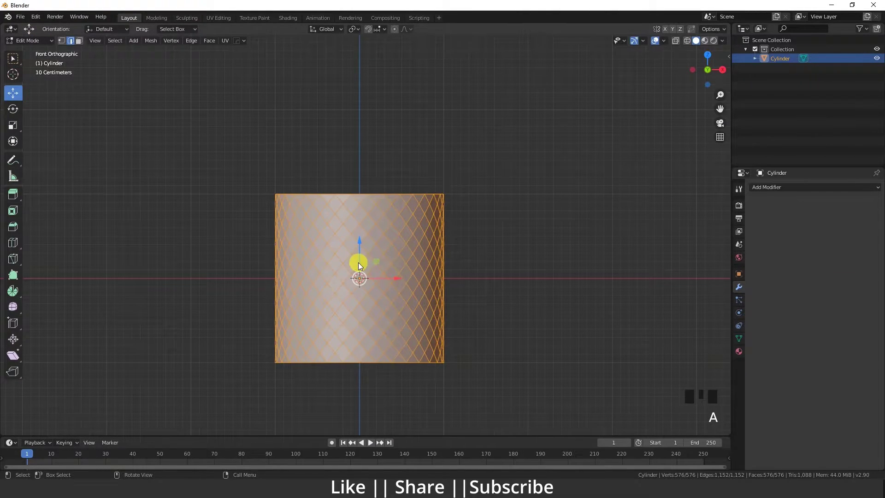
{"action": "scroll", "coordinate": [359, 272], "scroll_direction": "up", "scroll_amount": 2}
{"action": "middle_click_drag", "start_coordinate": [375, 225], "coordinate": [375, 243], "text": "shift"}
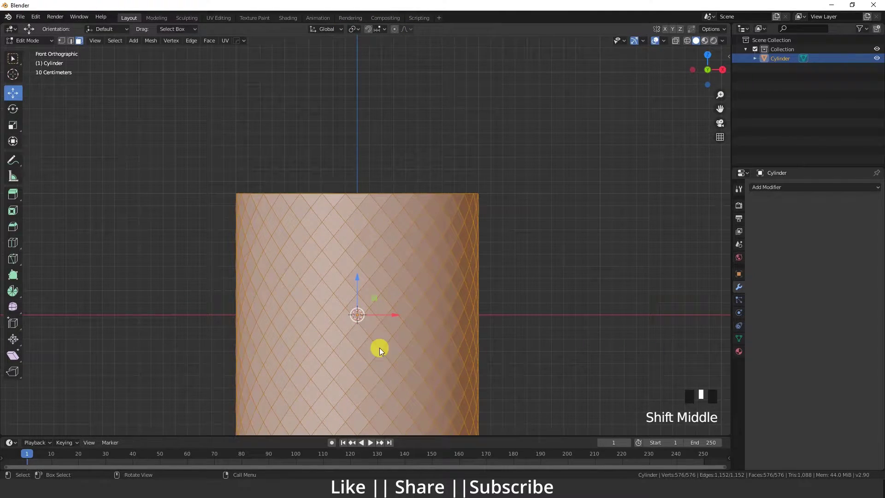
{"action": "middle_click_drag", "start_coordinate": [379, 348], "coordinate": [384, 295], "text": "shift"}
{"action": "middle_click_drag", "start_coordinate": [383, 154], "coordinate": [383, 164], "text": "shift"}
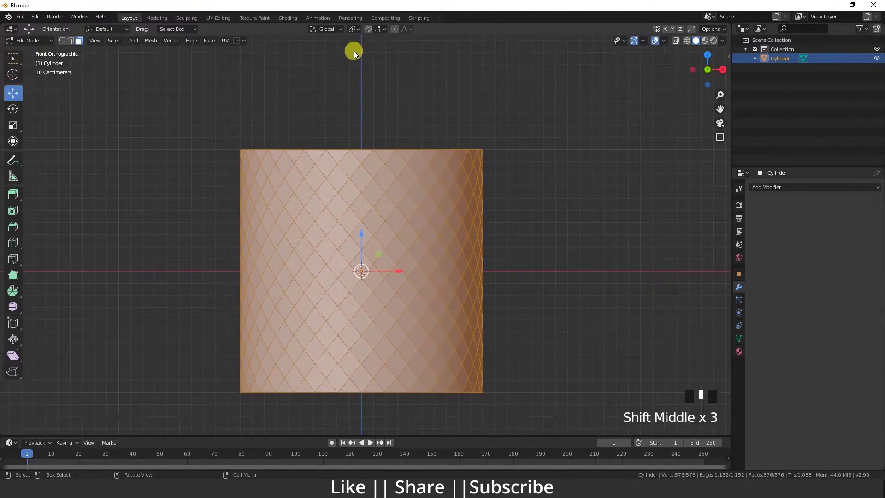
{"action": "left_click", "coordinate": [358, 29]}
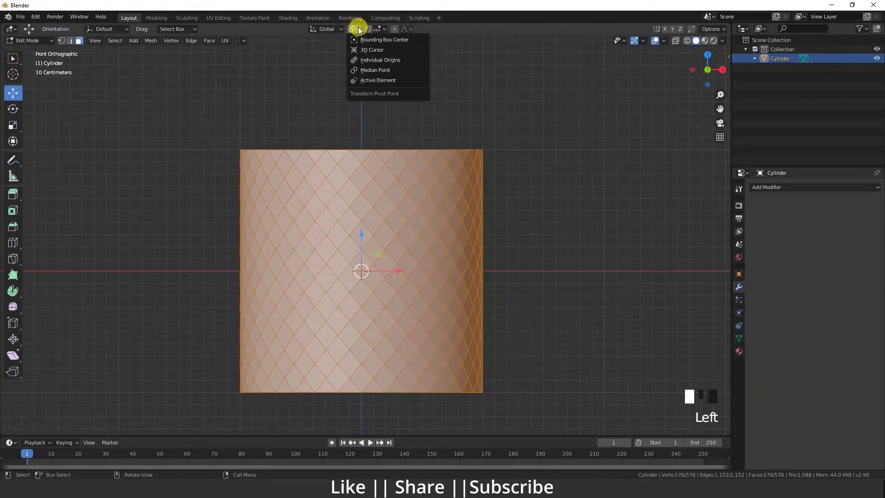
{"action": "left_click", "coordinate": [380, 62]}
{"action": "scroll", "coordinate": [346, 266], "scroll_direction": "up", "scroll_amount": 2}
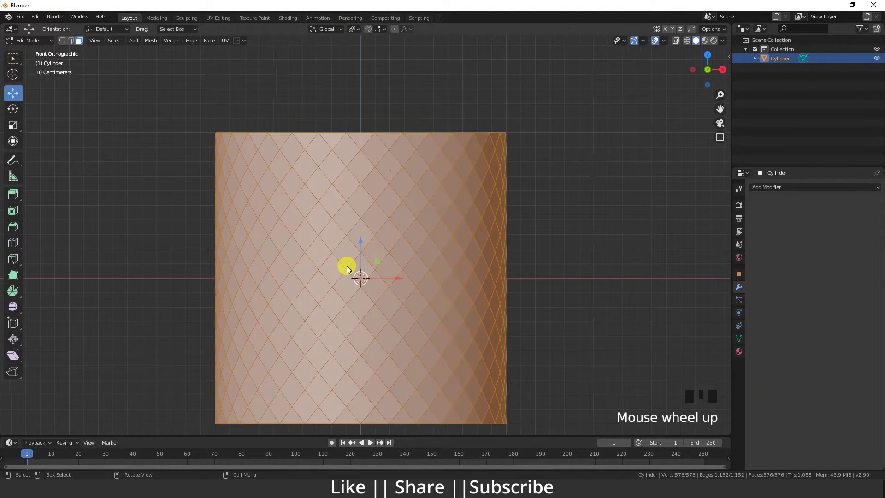
{"action": "mouse_move", "coordinate": [346, 265]}
{"action": "middle_mouse_down", "text": "shift"}
{"action": "mouse_move", "coordinate": [373, 268]}
{"action": "mouse_move", "coordinate": [367, 251]}
{"action": "middle_mouse_up", "text": "shift"}
{"action": "scroll", "coordinate": [372, 268], "scroll_direction": "down", "scroll_amount": 1}
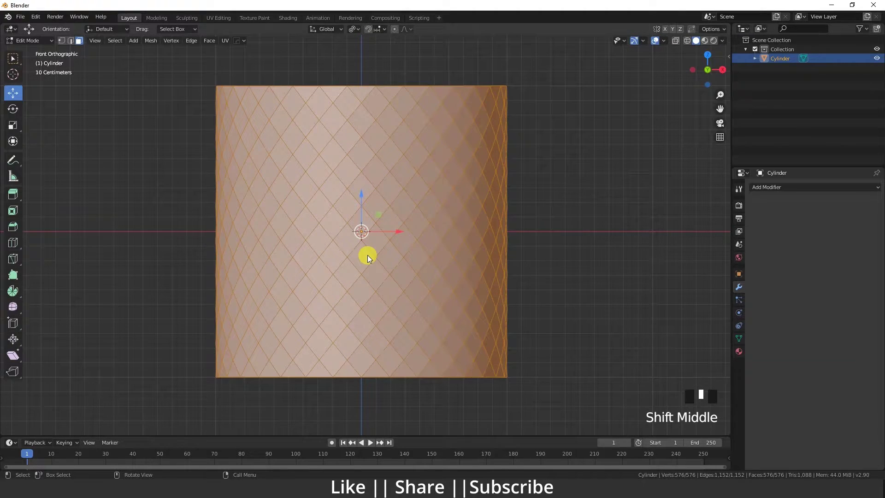
- Extrude every face individually and scale the faces to about 0.82
{"action": "key", "text": "alt+e"}
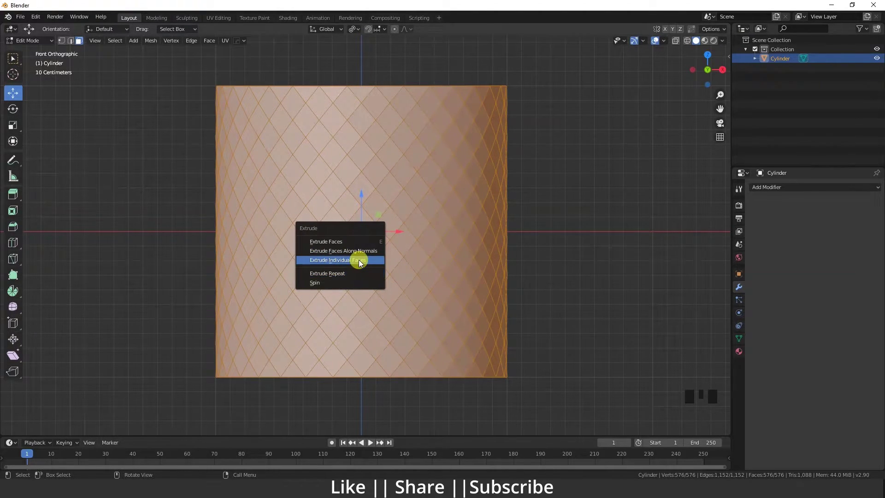
{"action": "left_click", "coordinate": [359, 259]}
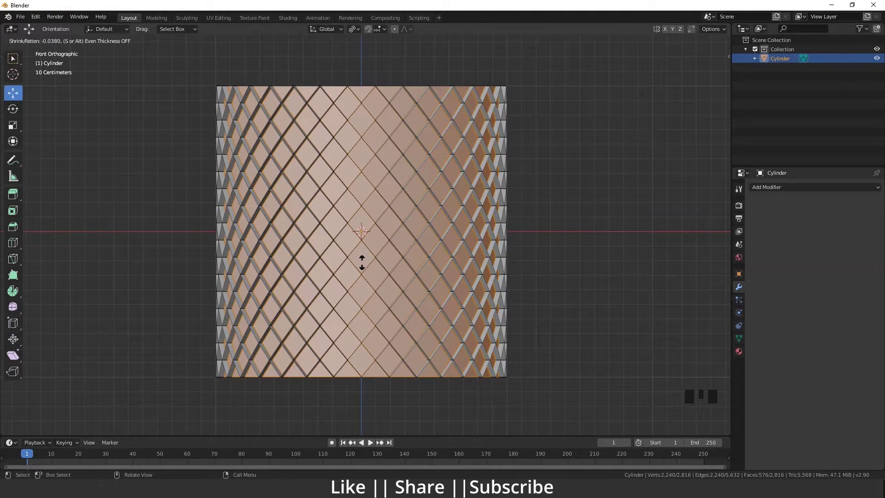
{"action": "left_click", "coordinate": [362, 262]}
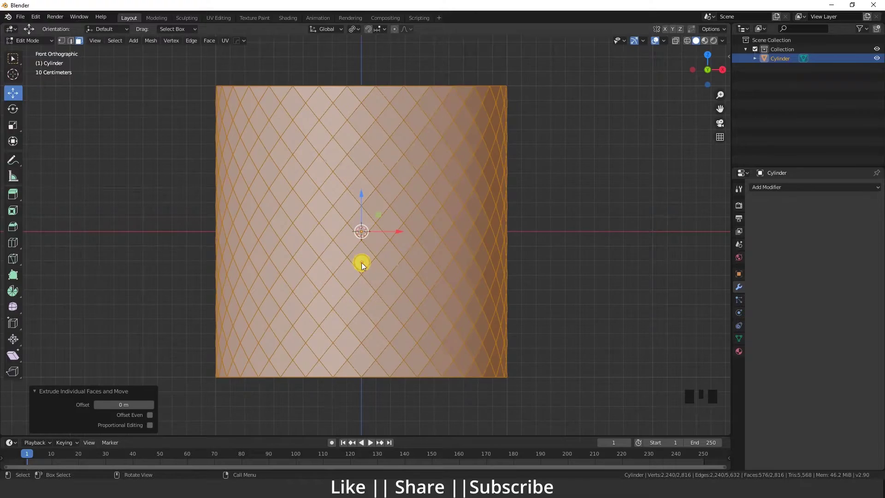
{"action": "scroll", "coordinate": [362, 262], "scroll_direction": "up", "scroll_amount": 3}
{"action": "middle_click_drag", "start_coordinate": [359, 259], "coordinate": [365, 264], "text": "shift"}
{"action": "key", "text": "s"}
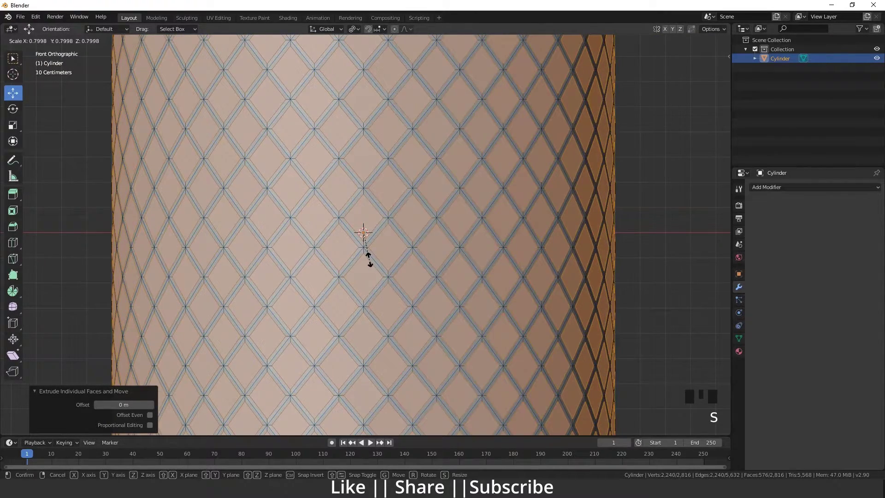
{"action": "left_click", "coordinate": [370, 260]}
{"action": "scroll", "coordinate": [370, 262], "scroll_direction": "down", "scroll_amount": 3}
{"action": "scroll", "coordinate": [367, 267], "scroll_direction": "up", "scroll_amount": 3}
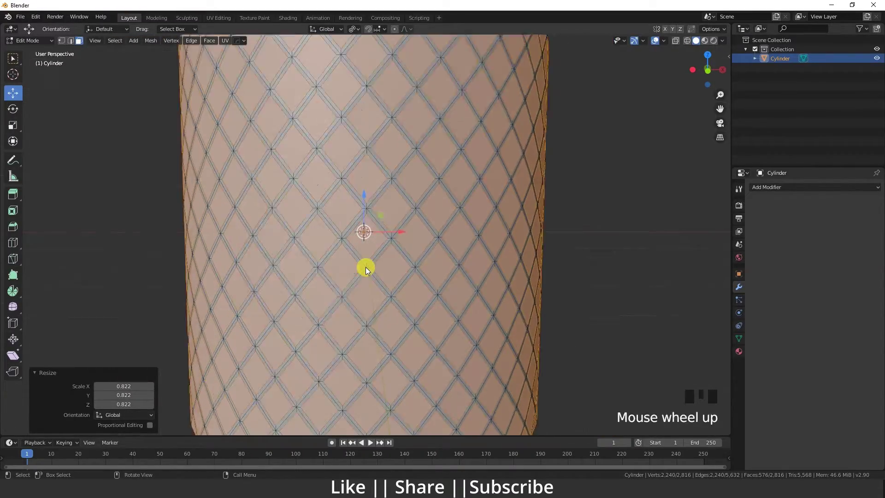
{"action": "scroll", "coordinate": [368, 267], "scroll_direction": "down", "scroll_amount": 1}
{"action": "middle_click_drag", "start_coordinate": [366, 266], "coordinate": [372, 256]}
- Extrude the faces outward and scale the tips to 0.073, forming pointed studs
{"action": "key", "text": "e"}
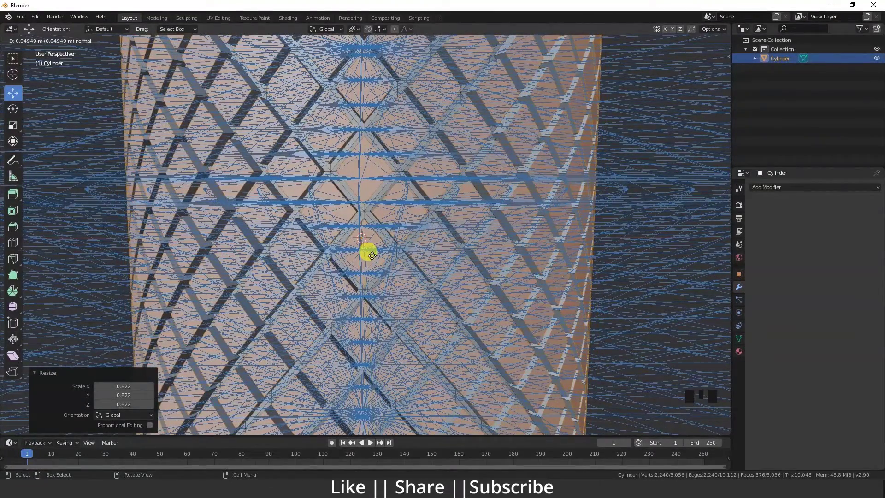
{"action": "left_click", "coordinate": [372, 256]}
{"action": "scroll", "coordinate": [374, 260], "scroll_direction": "down", "scroll_amount": 3}
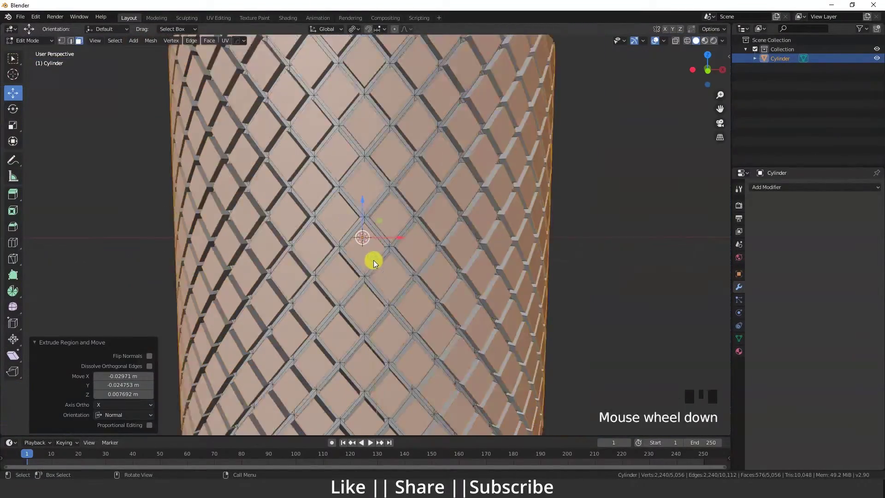
{"action": "mouse_move", "coordinate": [376, 272]}
{"action": "middle_mouse_down"}
{"action": "mouse_move", "coordinate": [352, 268]}
{"action": "mouse_move", "coordinate": [382, 289]}
{"action": "middle_mouse_up"}
{"action": "scroll", "coordinate": [359, 277], "scroll_direction": "up", "scroll_amount": 3}
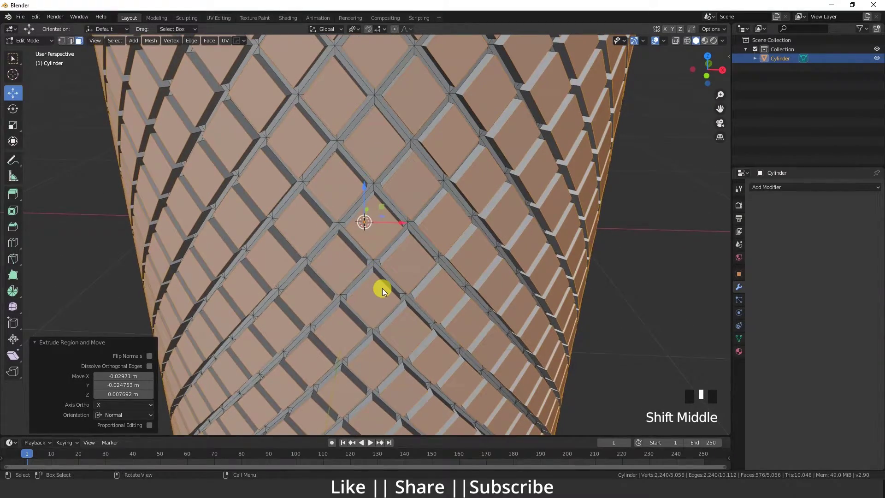
{"action": "key", "text": "s"}
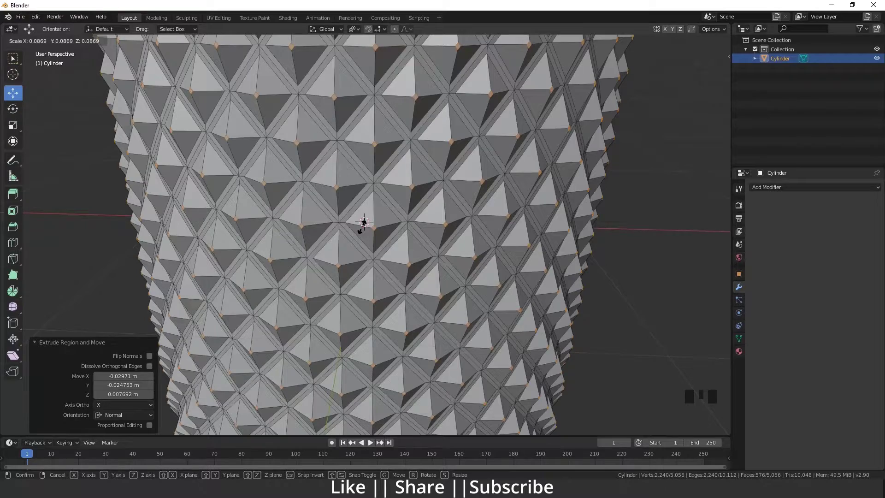
{"action": "left_click", "coordinate": [364, 222]}
{"action": "scroll", "coordinate": [374, 270], "scroll_direction": "down", "scroll_amount": 4}
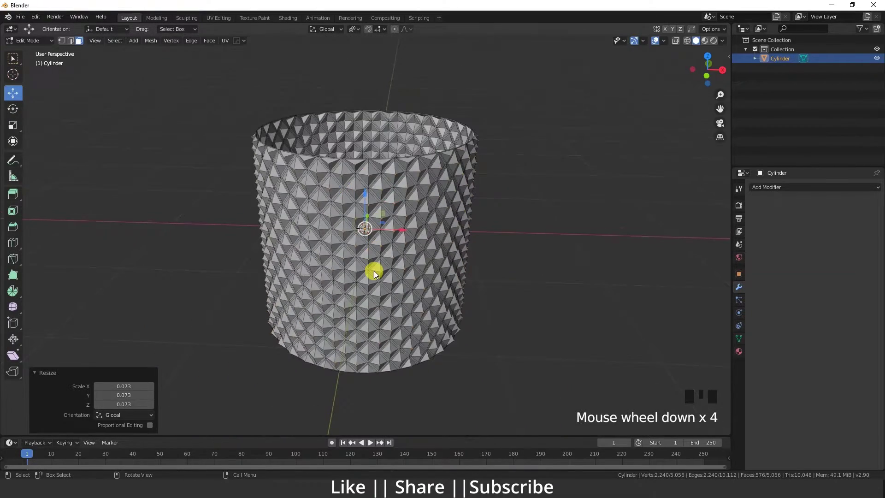
{"action": "mouse_move", "coordinate": [374, 272]}
{"action": "middle_mouse_down", "text": "shift"}
{"action": "mouse_move", "coordinate": [373, 299]}
{"action": "mouse_move", "coordinate": [381, 281]}
{"action": "middle_mouse_up", "text": "shift"}
- Back in Object Mode, turn off the Wireframe overlay
{"action": "key", "text": "Tab"}
{"action": "scroll", "coordinate": [553, 250], "scroll_direction": "up", "scroll_amount": 2}
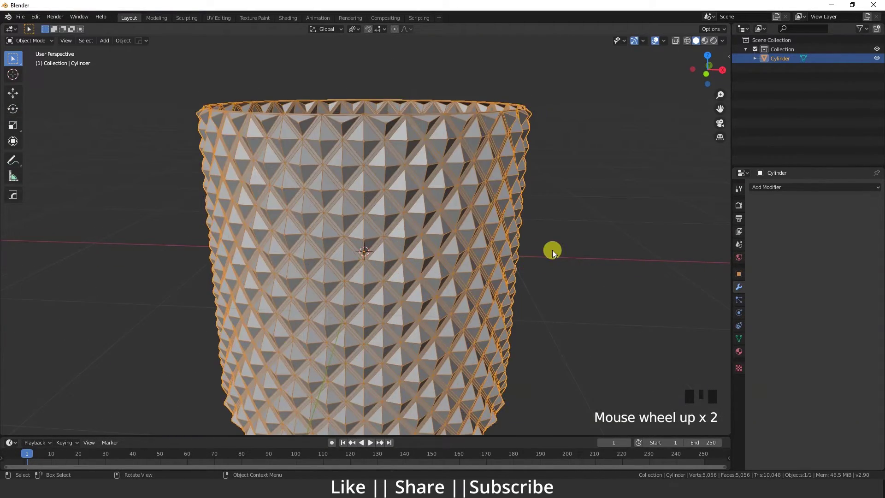
{"action": "scroll", "coordinate": [505, 269], "scroll_direction": "down", "scroll_amount": 2}
{"action": "mouse_move", "coordinate": [504, 268]}
{"action": "middle_mouse_down"}
{"action": "mouse_move", "coordinate": [384, 260]}
{"action": "mouse_move", "coordinate": [396, 265]}
{"action": "mouse_move", "coordinate": [570, 109]}
{"action": "middle_mouse_up"}
{"action": "scroll", "coordinate": [426, 264], "scroll_direction": "up", "scroll_amount": 2}
{"action": "left_click", "coordinate": [666, 39]}
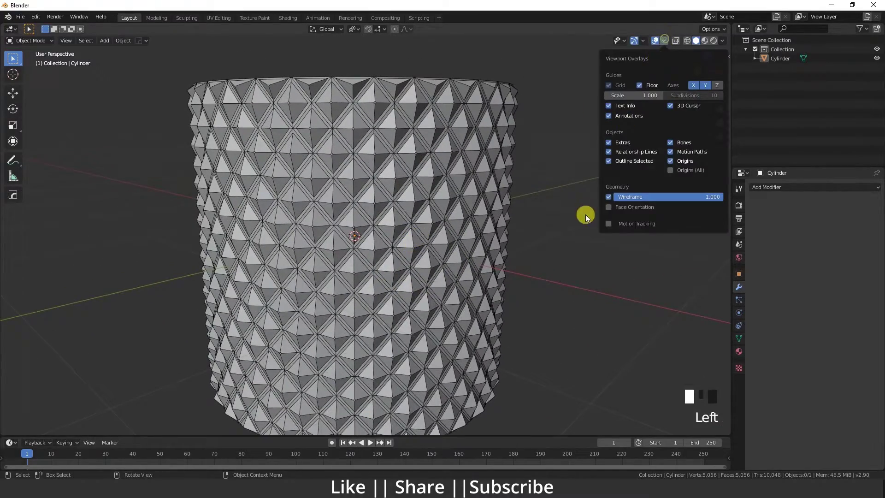
{"action": "left_click", "coordinate": [606, 196]}
{"action": "mouse_move", "coordinate": [504, 250]}
{"action": "middle_mouse_down"}
{"action": "mouse_move", "coordinate": [437, 243]}
{"action": "mouse_move", "coordinate": [459, 247]}
{"action": "middle_mouse_up"}
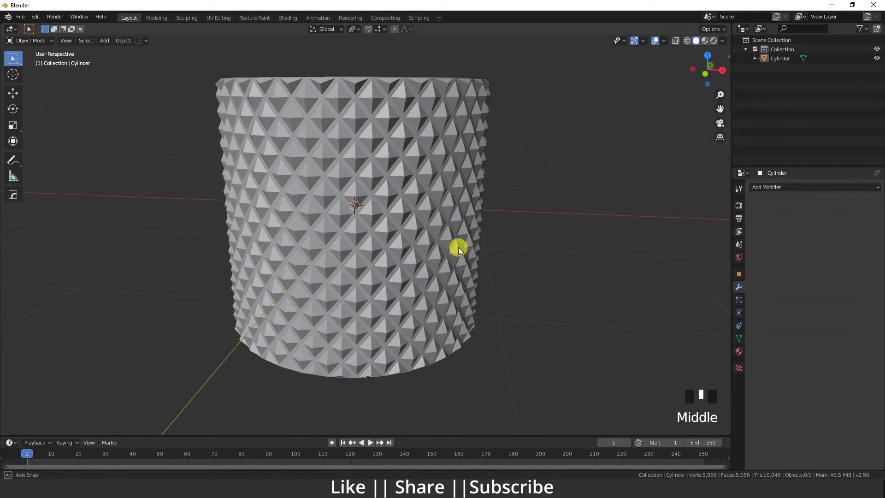
{"action": "left_click", "coordinate": [723, 40]}
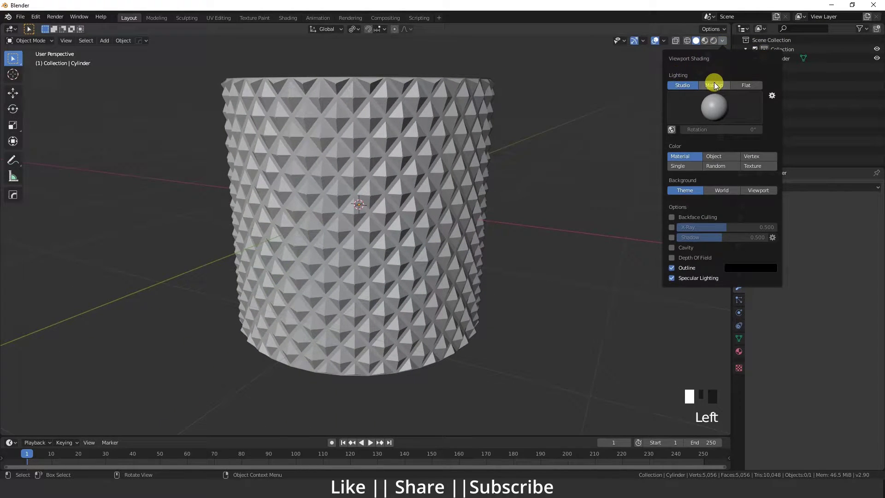
{"action": "left_click", "coordinate": [713, 85]}
{"action": "scroll", "coordinate": [424, 228], "scroll_direction": "down", "scroll_amount": 2}
{"action": "mouse_move", "coordinate": [424, 228]}
{"action": "middle_mouse_down"}
{"action": "mouse_move", "coordinate": [415, 176]}
{"action": "mouse_move", "coordinate": [407, 208]}
{"action": "middle_mouse_up"}
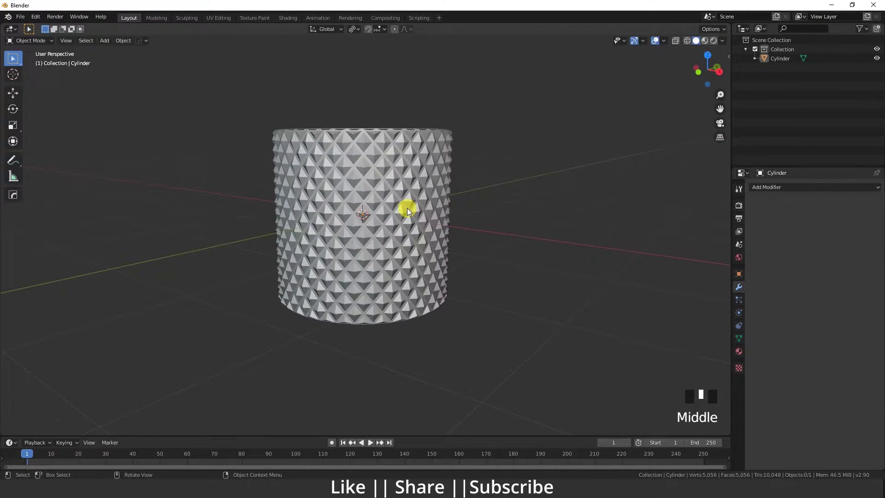
{"action": "scroll", "coordinate": [407, 208], "scroll_direction": "up", "scroll_amount": 2}
{"action": "middle_click_drag", "start_coordinate": [404, 249], "coordinate": [403, 268], "text": "shift"}
{"action": "mouse_move", "coordinate": [403, 235]}
{"action": "middle_mouse_down"}
{"action": "mouse_move", "coordinate": [383, 232]}
{"action": "mouse_move", "coordinate": [404, 242]}
{"action": "middle_mouse_up"}
{"action": "scroll", "coordinate": [407, 237], "scroll_direction": "down", "scroll_amount": 1}
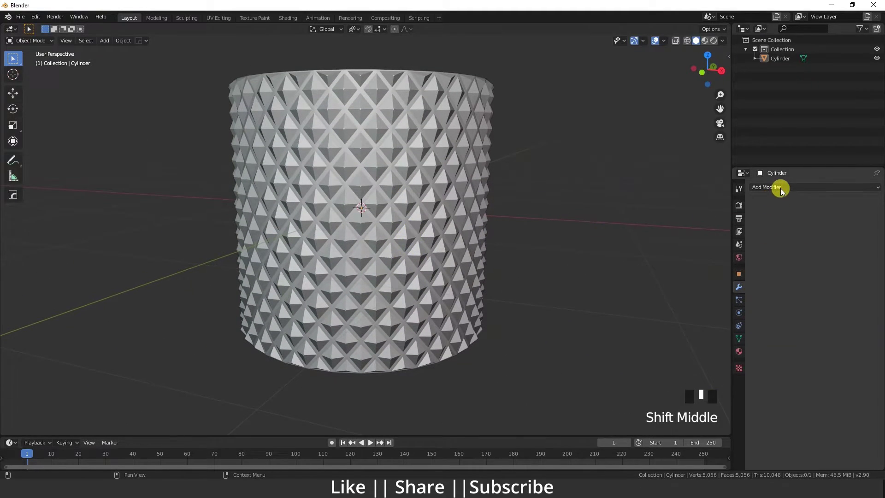
- Add a Subdivision Surface modifier and return to Edit Mode
{"action": "left_click", "coordinate": [780, 190]}
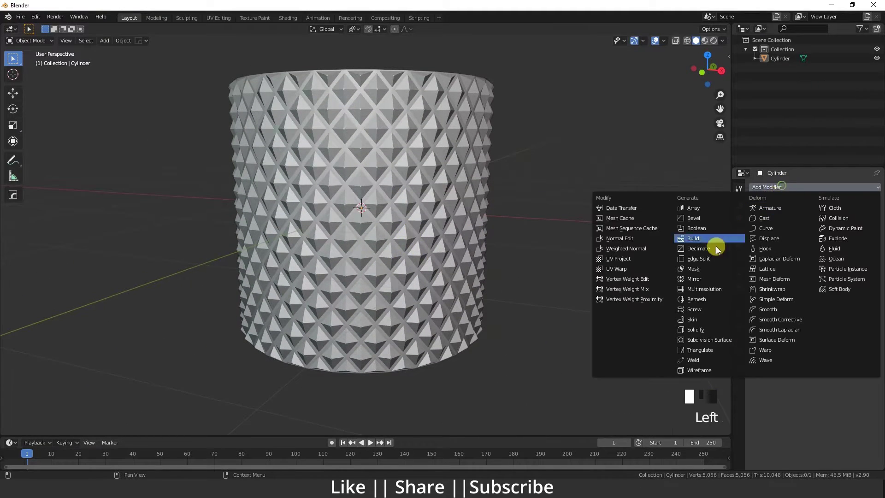
{"action": "left_click", "coordinate": [708, 339]}
{"action": "scroll", "coordinate": [408, 266], "scroll_direction": "up", "scroll_amount": 2}
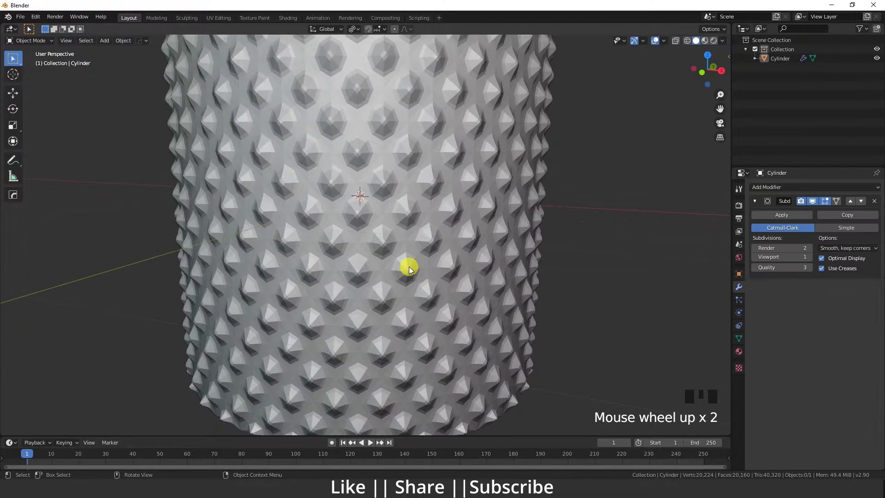
{"action": "mouse_move", "coordinate": [408, 266]}
{"action": "middle_mouse_down", "text": "shift"}
{"action": "mouse_move", "coordinate": [444, 248]}
{"action": "mouse_move", "coordinate": [420, 258]}
{"action": "middle_mouse_up", "text": "shift"}
{"action": "scroll", "coordinate": [444, 248], "scroll_direction": "down", "scroll_amount": 2}
{"action": "key", "text": "Tab"}
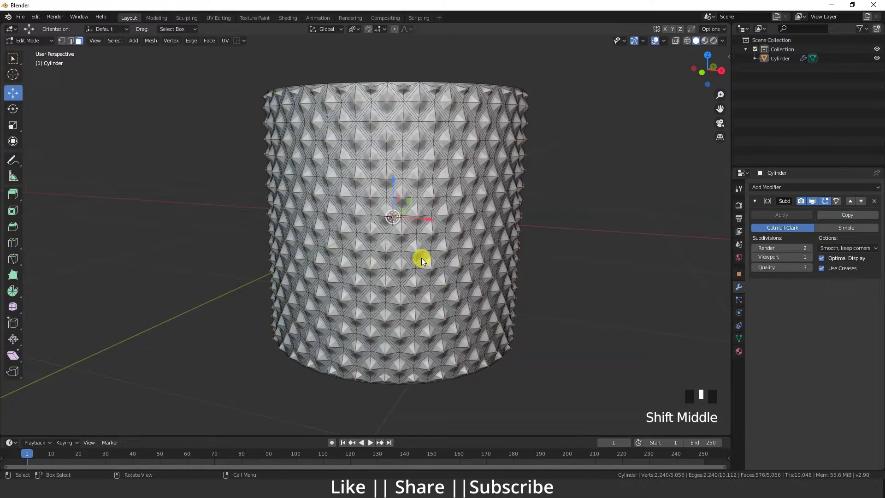
- Select all edges, set Mean Crease to 1 in the sidebar, and return to Object Mode
{"action": "key", "text": "2"}
{"action": "key", "text": "a"}
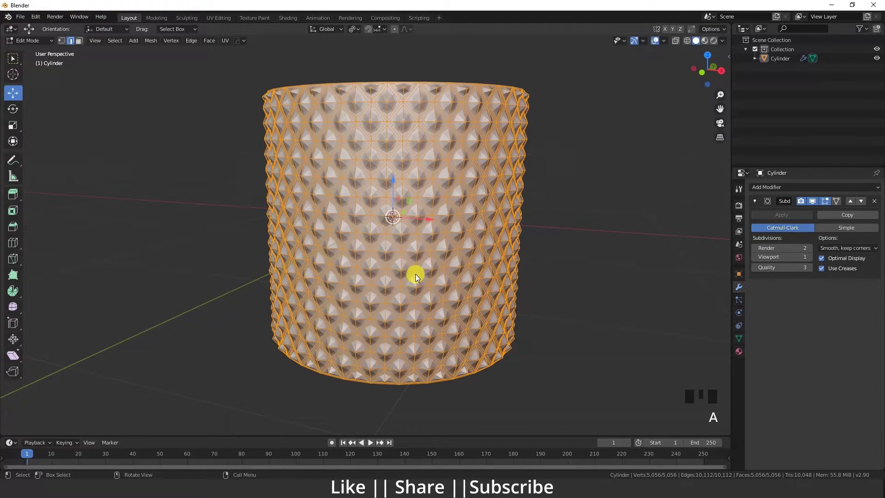
{"action": "middle_click_drag", "start_coordinate": [416, 275], "coordinate": [461, 220], "text": "shift"}
{"action": "key", "text": "n"}
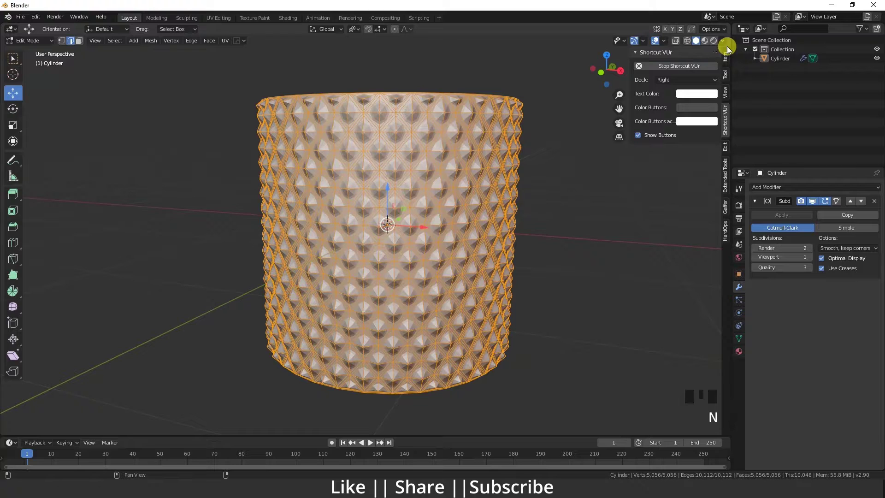
{"action": "left_click", "coordinate": [724, 62]}
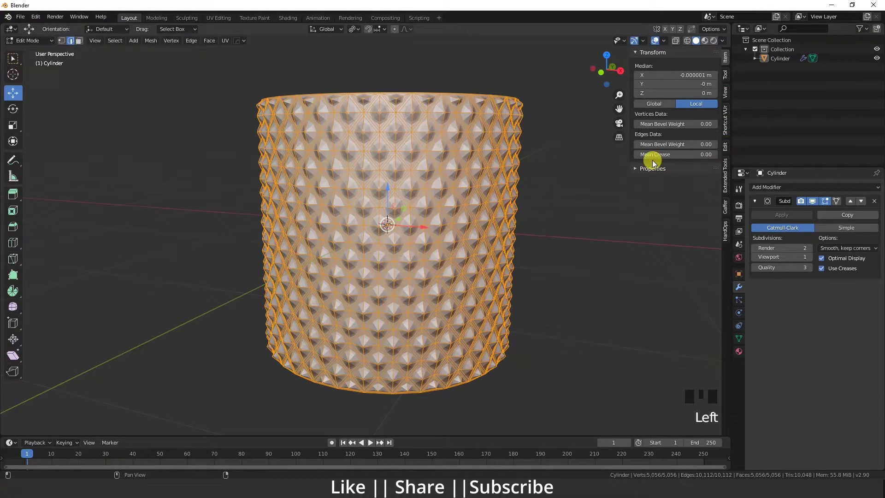
{"action": "double_click", "coordinate": [674, 156]}
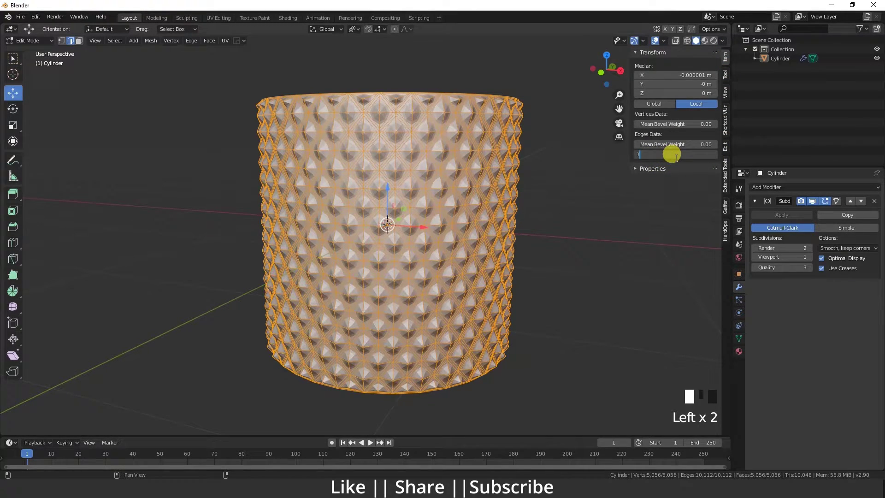
{"action": "type", "text": "1"}
{"action": "key", "text": "Return"}
{"action": "scroll", "coordinate": [374, 254], "scroll_direction": "up", "scroll_amount": 3}
{"action": "mouse_move", "coordinate": [401, 253]}
{"action": "middle_mouse_down", "text": "shift"}
{"action": "mouse_move", "coordinate": [419, 235]}
{"action": "mouse_move", "coordinate": [419, 252]}
{"action": "mouse_move", "coordinate": [418, 234]}
{"action": "middle_mouse_up", "text": "shift"}
{"action": "key", "text": "Tab"}
{"action": "scroll", "coordinate": [380, 221], "scroll_direction": "up", "scroll_amount": 1}
{"action": "scroll", "coordinate": [421, 255], "scroll_direction": "down", "scroll_amount": 2}
{"action": "scroll", "coordinate": [417, 230], "scroll_direction": "up", "scroll_amount": 2}
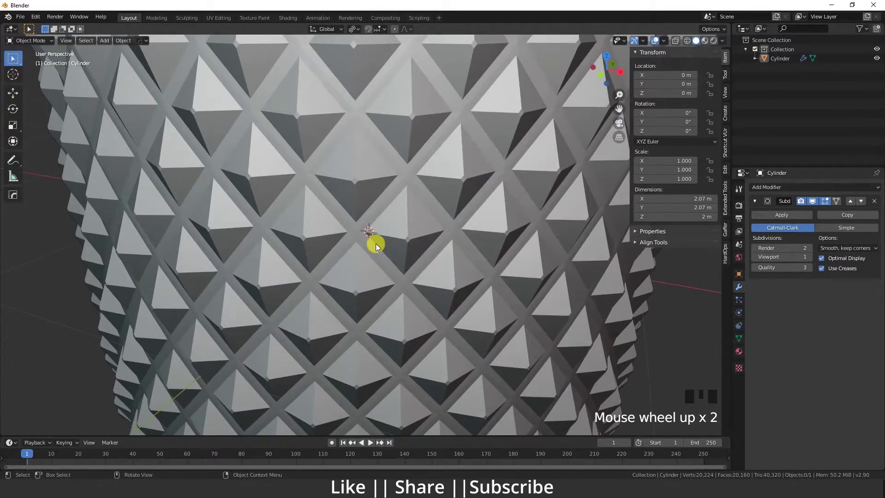
- Select the cylinder and apply Shade Smooth from its right-click menu
{"action": "middle_click_drag", "start_coordinate": [363, 120], "coordinate": [404, 180], "text": "shift"}
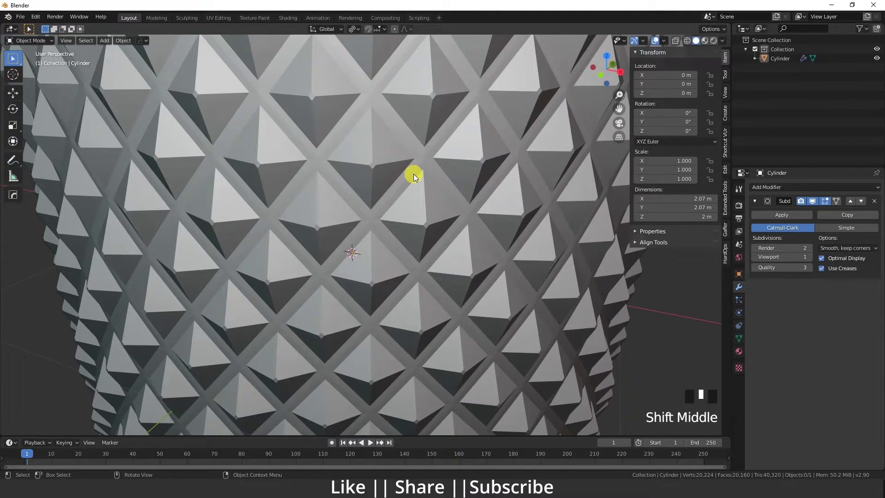
{"action": "scroll", "coordinate": [408, 194], "scroll_direction": "down", "scroll_amount": 2}
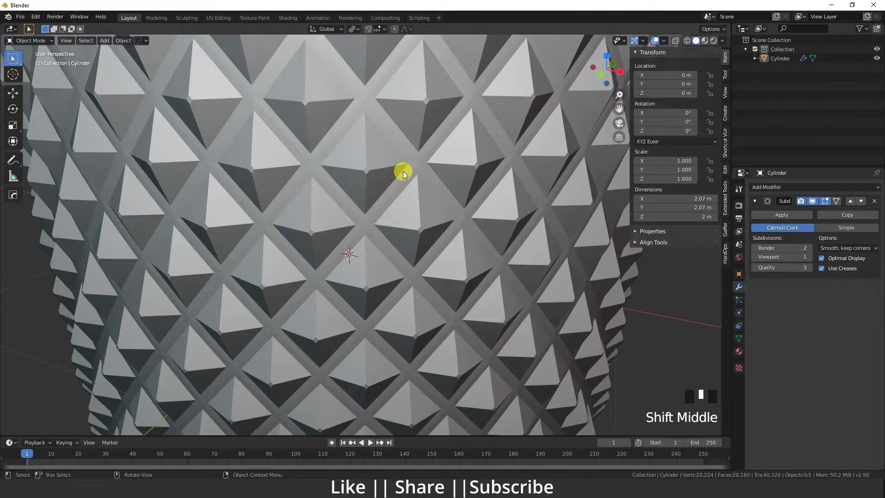
{"action": "right_click", "coordinate": [400, 111]}
{"action": "scroll", "coordinate": [400, 111], "scroll_direction": "down", "scroll_amount": 3}
{"action": "scroll", "coordinate": [400, 117], "scroll_direction": "up", "scroll_amount": 2}
{"action": "middle_click_drag", "start_coordinate": [400, 139], "coordinate": [399, 166], "text": "shift"}
{"action": "left_click", "coordinate": [391, 185]}
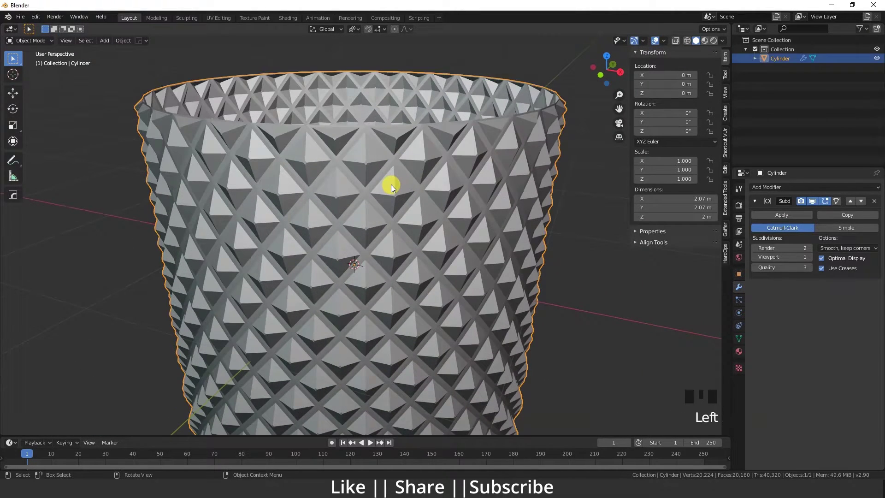
{"action": "right_click", "coordinate": [390, 185]}
{"action": "left_click", "coordinate": [369, 185]}
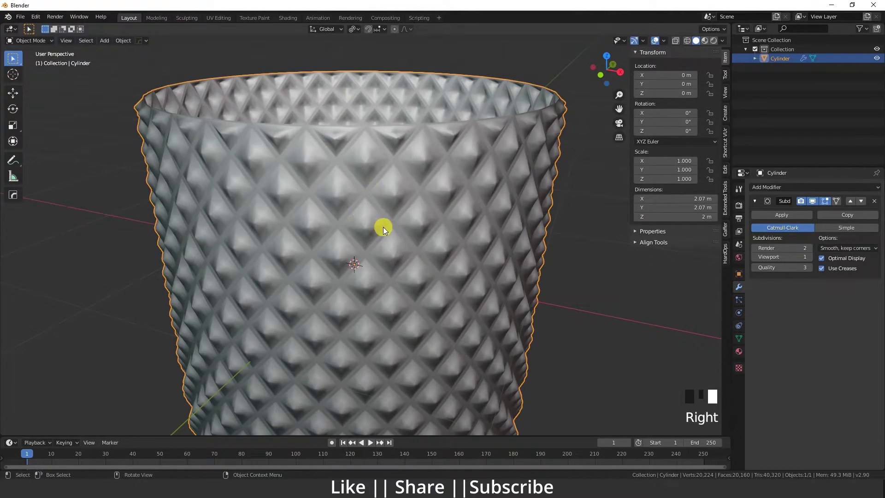
{"action": "middle_click_drag", "start_coordinate": [383, 227], "coordinate": [401, 223], "text": "shift"}
- Enable Auto Smooth under Normals in the mesh Object Data properties
{"action": "left_click", "coordinate": [739, 338]}
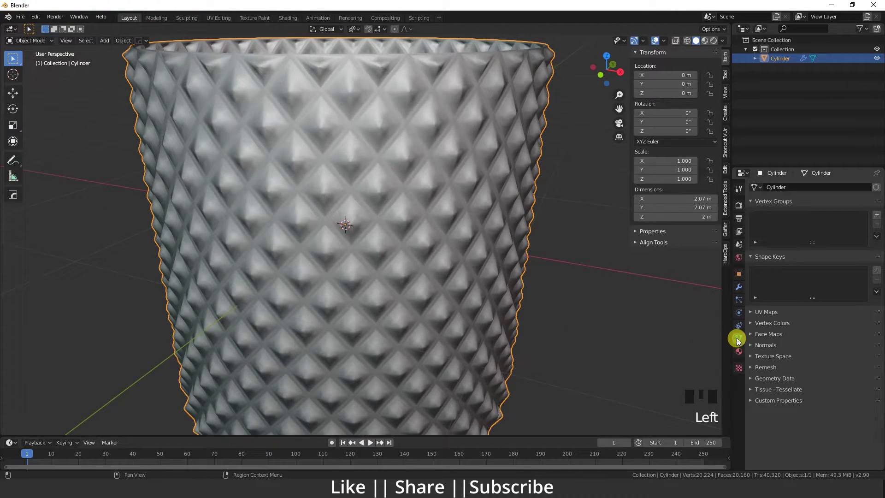
{"action": "left_click", "coordinate": [751, 345]}
{"action": "left_click", "coordinate": [766, 356]}
{"action": "scroll", "coordinate": [398, 194], "scroll_direction": "up", "scroll_amount": 3}
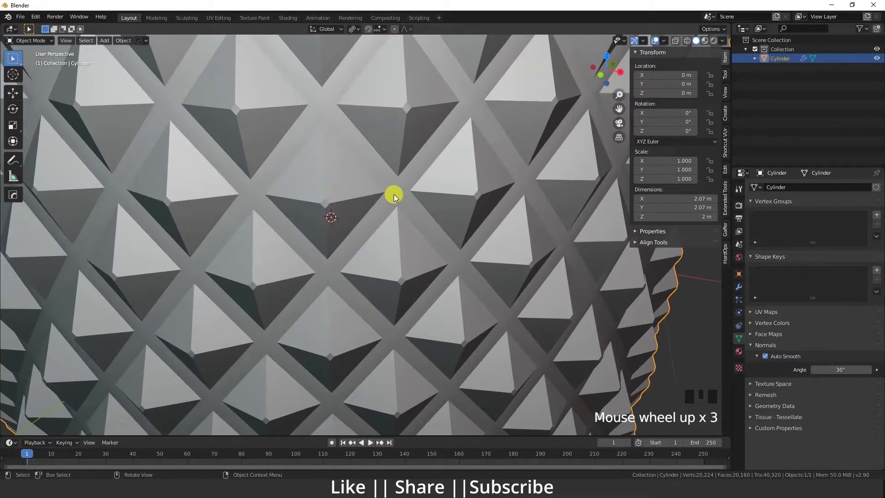
{"action": "scroll", "coordinate": [288, 299], "scroll_direction": "down", "scroll_amount": 4}
{"action": "middle_click_drag", "start_coordinate": [371, 262], "coordinate": [412, 253], "text": "shift"}
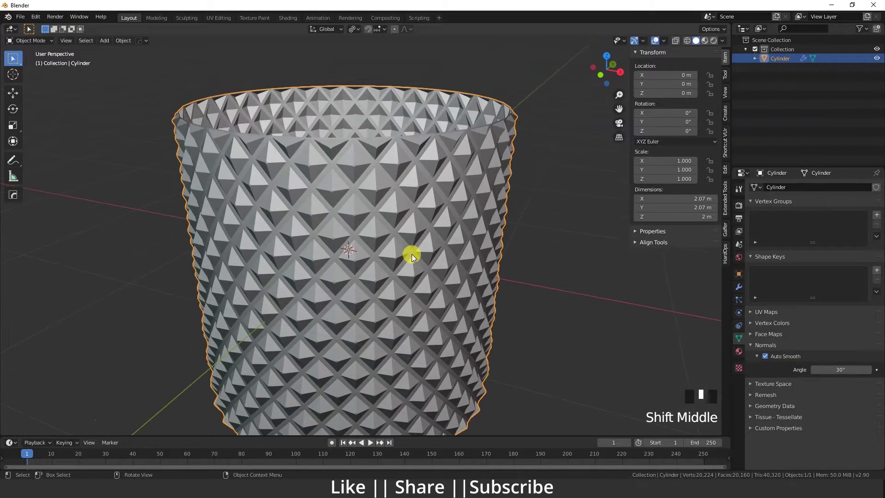
{"action": "scroll", "coordinate": [428, 225], "scroll_direction": "up", "scroll_amount": 3}
{"action": "middle_click_drag", "start_coordinate": [427, 224], "coordinate": [340, 184], "text": "shift"}
{"action": "scroll", "coordinate": [411, 266], "scroll_direction": "down", "scroll_amount": 5}
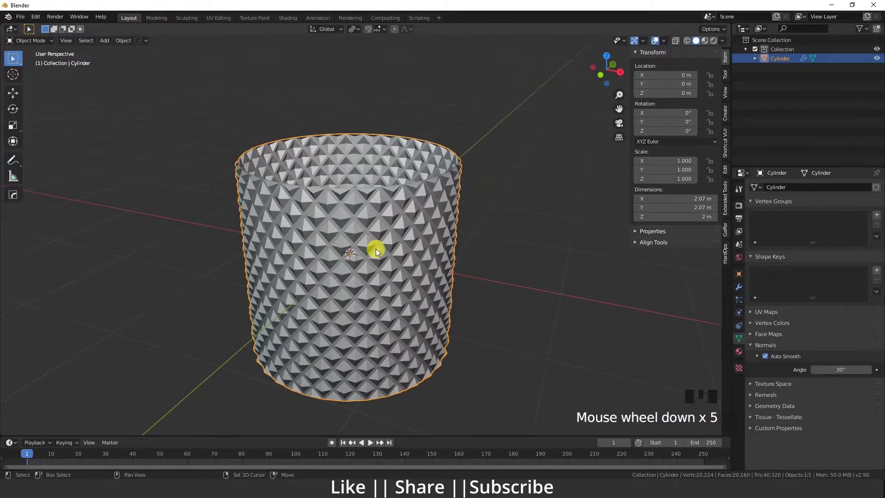
{"action": "middle_click_drag", "start_coordinate": [376, 248], "coordinate": [345, 232], "text": "shift"}
- In Edit Mode, select the cylinder's full top edge loop from front view
{"action": "key", "text": "grave"}
{"action": "left_click", "coordinate": [292, 172]}
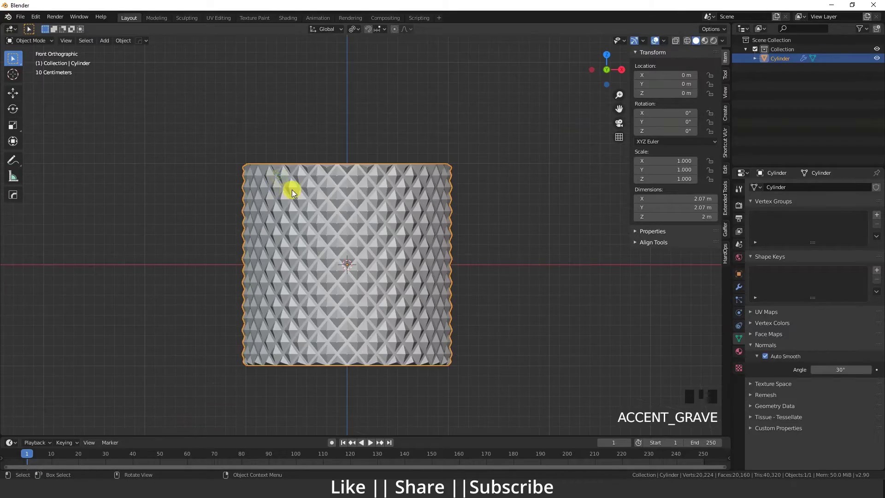
{"action": "scroll", "coordinate": [292, 189], "scroll_direction": "up", "scroll_amount": 2}
{"action": "mouse_move", "coordinate": [311, 200]}
{"action": "middle_mouse_down", "text": "shift"}
{"action": "mouse_move", "coordinate": [336, 209]}
{"action": "mouse_move", "coordinate": [335, 194]}
{"action": "mouse_move", "coordinate": [318, 205]}
{"action": "mouse_move", "coordinate": [312, 262]}
{"action": "mouse_move", "coordinate": [309, 237]}
{"action": "mouse_move", "coordinate": [331, 241]}
{"action": "middle_mouse_up", "text": "shift"}
{"action": "key", "text": "Tab"}
{"action": "scroll", "coordinate": [335, 208], "scroll_direction": "down", "scroll_amount": 2}
{"action": "scroll", "coordinate": [319, 206], "scroll_direction": "up", "scroll_amount": 3}
{"action": "left_click", "coordinate": [327, 227]}
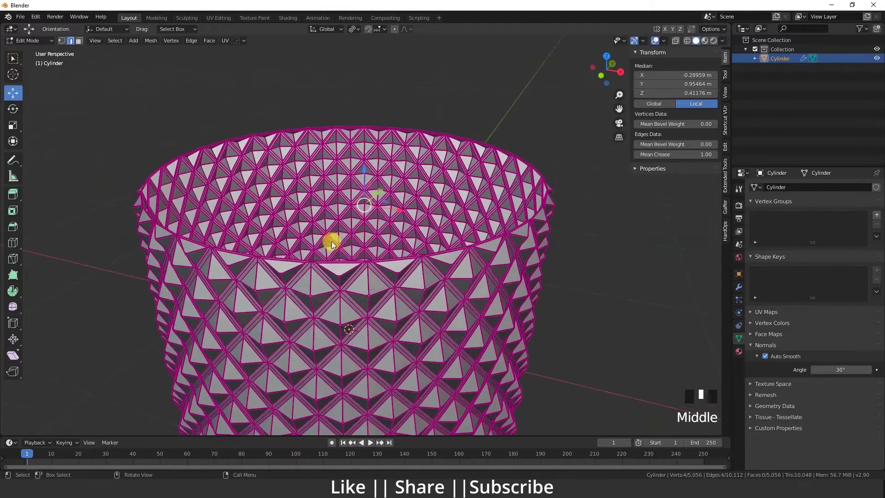
{"action": "left_click", "coordinate": [271, 257]}
{"action": "double_click", "coordinate": [271, 256]}
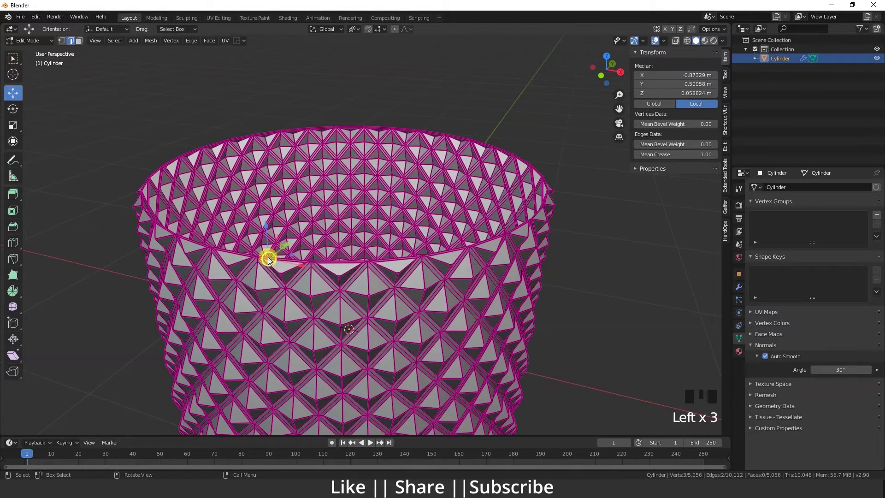
{"action": "key", "text": "grave"}
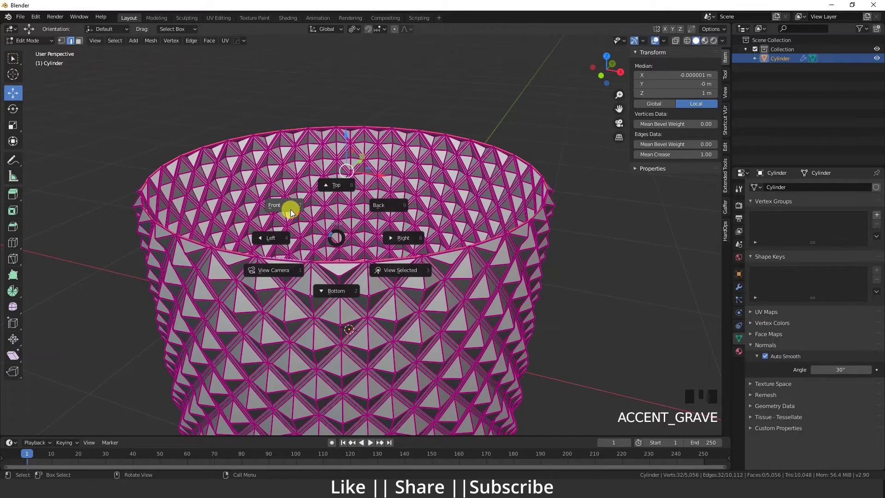
{"action": "left_click", "coordinate": [293, 205]}
- Extrude the top loop upward and scale the new ring slightly inward
{"action": "key", "text": "e"}
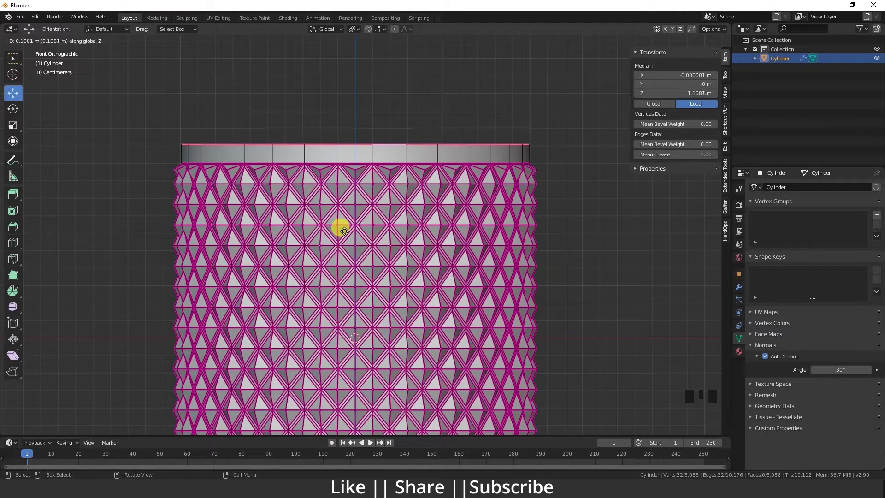
{"action": "left_click", "coordinate": [342, 230]}
{"action": "scroll", "coordinate": [342, 231], "scroll_direction": "down", "scroll_amount": 3}
{"action": "middle_click_drag", "start_coordinate": [362, 194], "coordinate": [369, 236]}
{"action": "scroll", "coordinate": [368, 236], "scroll_direction": "up", "scroll_amount": 1}
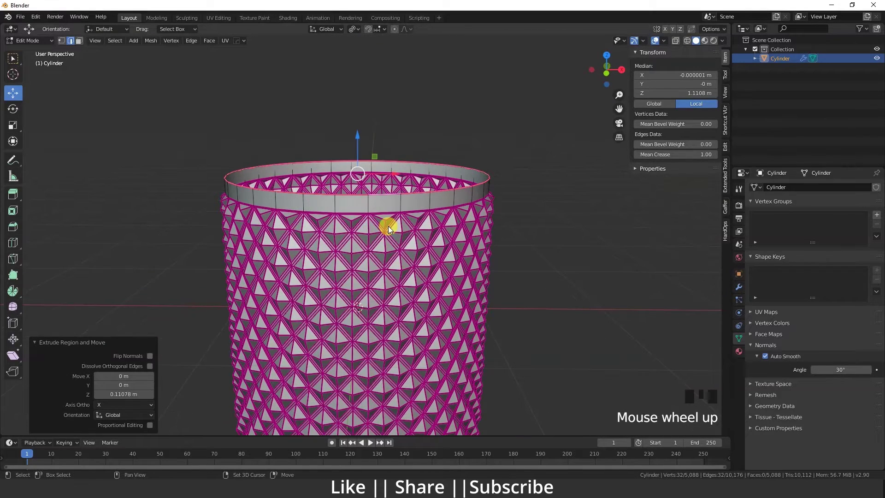
{"action": "key", "text": "s"}
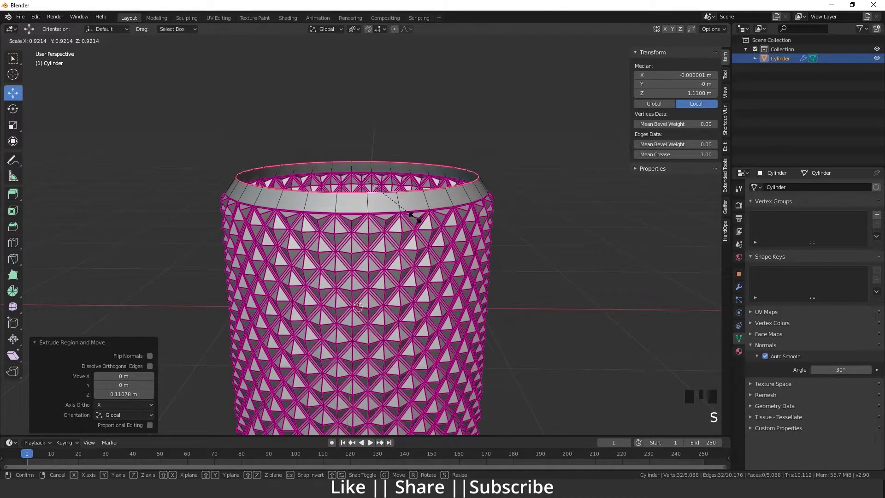
{"action": "left_click", "coordinate": [415, 215]}
- Extrude upward again, narrow the uppermost ring, and fill the opening with a face
{"action": "key", "text": "e"}
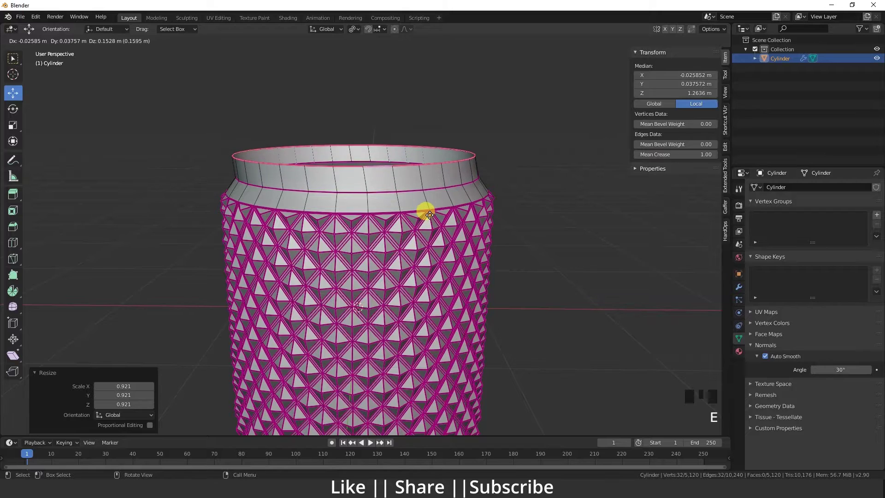
{"action": "left_click", "coordinate": [429, 215]}
{"action": "key", "text": "s"}
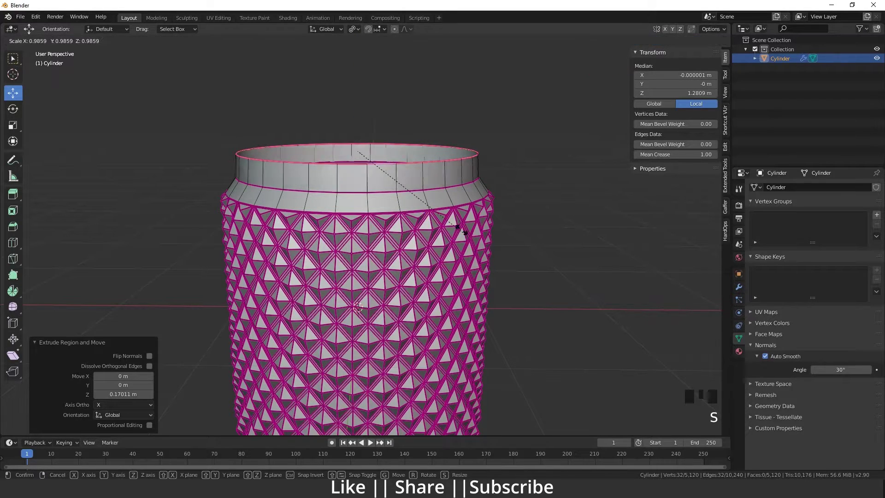
{"action": "left_click", "coordinate": [443, 217]}
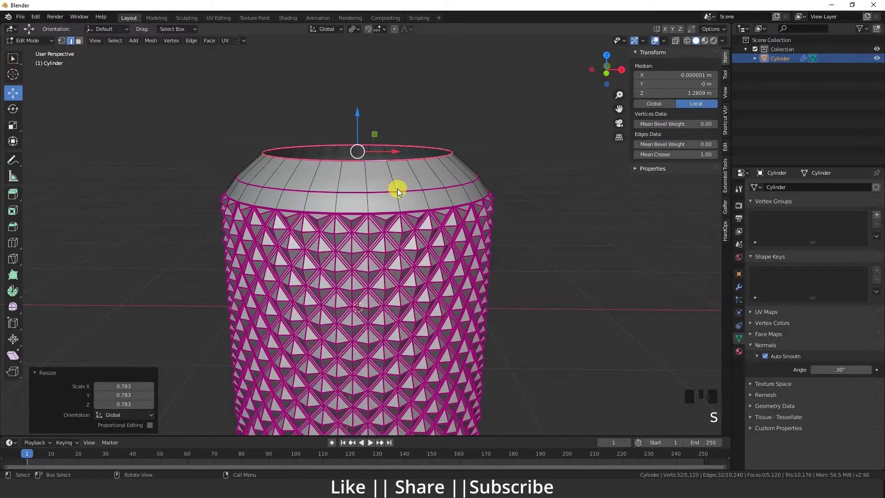
{"action": "key", "text": "f"}
- Select the cylinder's bottom edge loop in Edit Mode and switch to front view
{"action": "key", "text": "Tab"}
{"action": "scroll", "coordinate": [521, 169], "scroll_direction": "down", "scroll_amount": 4}
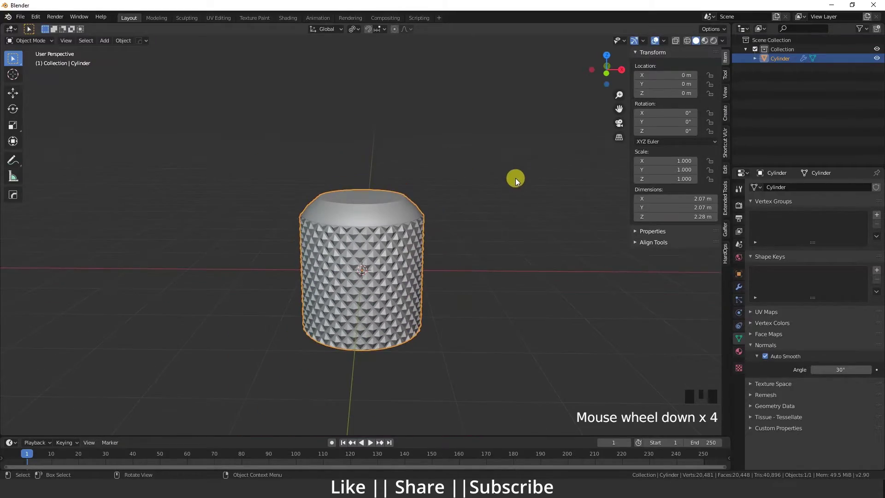
{"action": "mouse_move", "coordinate": [515, 177]}
{"action": "middle_mouse_down", "text": "shift"}
{"action": "mouse_move", "coordinate": [397, 259]}
{"action": "mouse_move", "coordinate": [375, 249]}
{"action": "mouse_move", "coordinate": [346, 204]}
{"action": "middle_mouse_up", "text": "shift"}
{"action": "key", "text": "Tab"}
{"action": "scroll", "coordinate": [357, 216], "scroll_direction": "up", "scroll_amount": 2}
{"action": "scroll", "coordinate": [252, 166], "scroll_direction": "up", "scroll_amount": 2}
{"action": "mouse_move", "coordinate": [251, 166]}
{"action": "middle_mouse_down", "text": "shift"}
{"action": "mouse_move", "coordinate": [237, 187]}
{"action": "mouse_move", "coordinate": [221, 156]}
{"action": "mouse_move", "coordinate": [393, 259]}
{"action": "mouse_move", "coordinate": [387, 249]}
{"action": "mouse_move", "coordinate": [361, 254]}
{"action": "mouse_move", "coordinate": [377, 257]}
{"action": "middle_mouse_up", "text": "shift"}
{"action": "left_click", "coordinate": [222, 157]}
{"action": "scroll", "coordinate": [218, 161], "scroll_direction": "down", "scroll_amount": 2}
{"action": "key", "text": "grave"}
{"action": "left_click", "coordinate": [317, 257]}
- Extrude the bottom loop downward and scale the new ring inward
{"action": "key", "text": "e"}
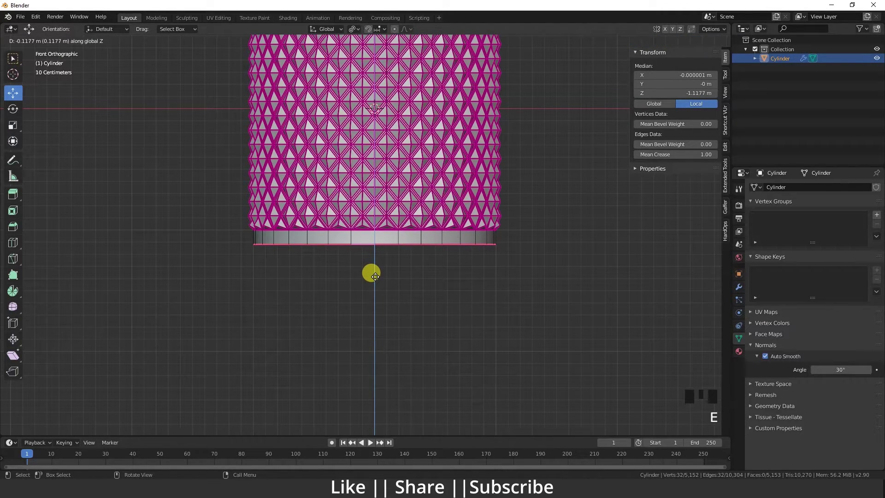
{"action": "left_click", "coordinate": [373, 275]}
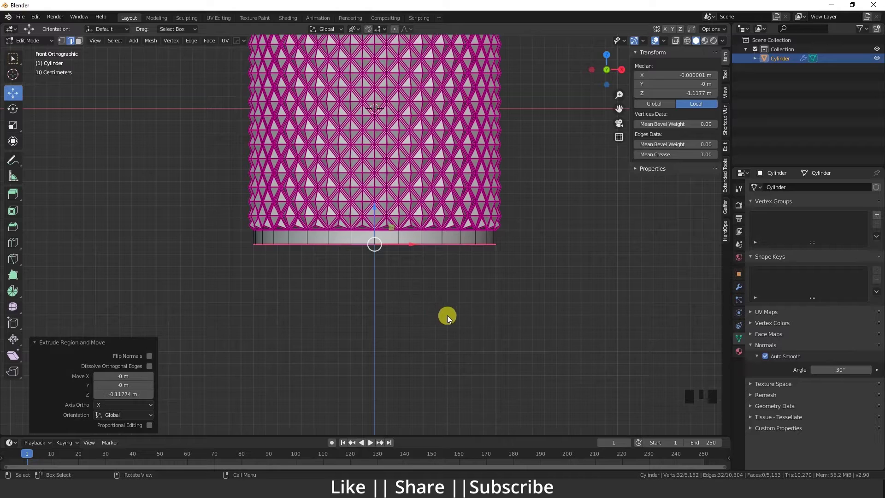
{"action": "key", "text": "s"}
{"action": "left_click", "coordinate": [467, 316]}
- Extrude a second, narrower ring straight down along Z, then return to Object Mode
{"action": "key", "text": "e"}
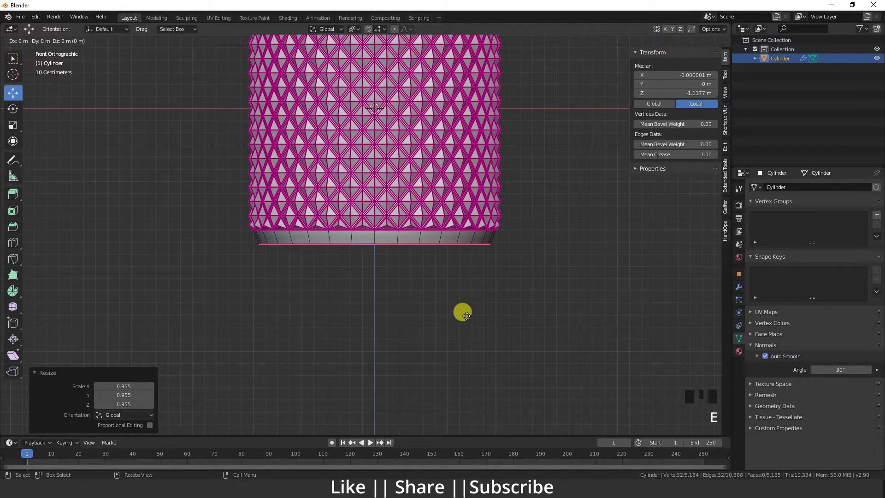
{"action": "key", "text": "z"}
{"action": "left_click", "coordinate": [464, 317]}
{"action": "key", "text": "s"}
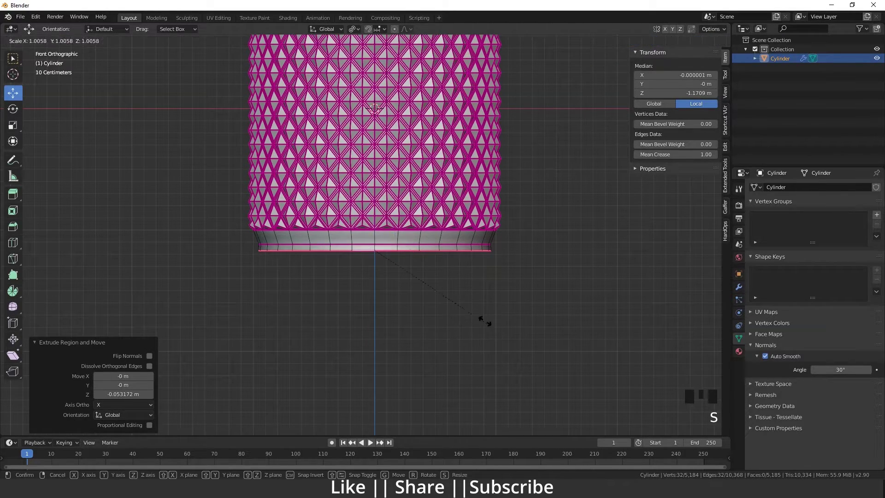
{"action": "left_click", "coordinate": [480, 316]}
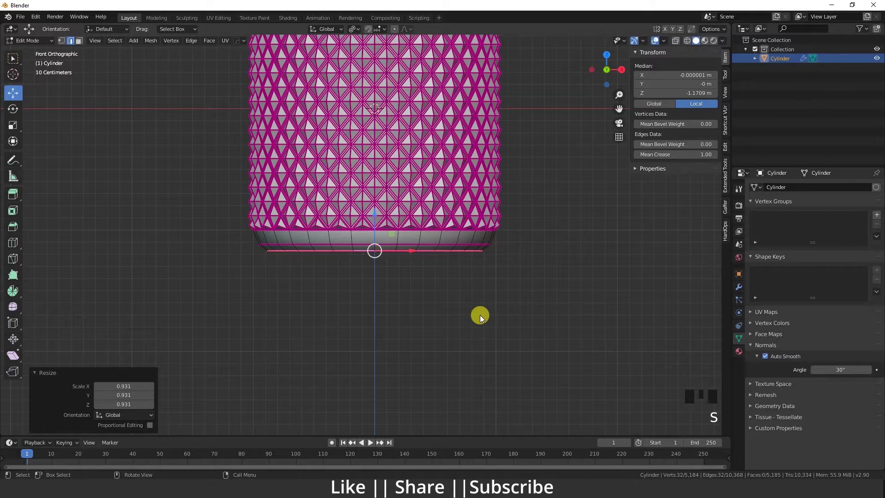
{"action": "left_click", "coordinate": [480, 314]}
{"action": "key", "text": "Tab"}
{"action": "mouse_move", "coordinate": [486, 297]}
{"action": "middle_mouse_down"}
{"action": "mouse_move", "coordinate": [516, 321]}
{"action": "mouse_move", "coordinate": [466, 344]}
{"action": "mouse_move", "coordinate": [483, 290]}
{"action": "mouse_move", "coordinate": [351, 273]}
{"action": "mouse_move", "coordinate": [415, 291]}
{"action": "middle_mouse_up"}
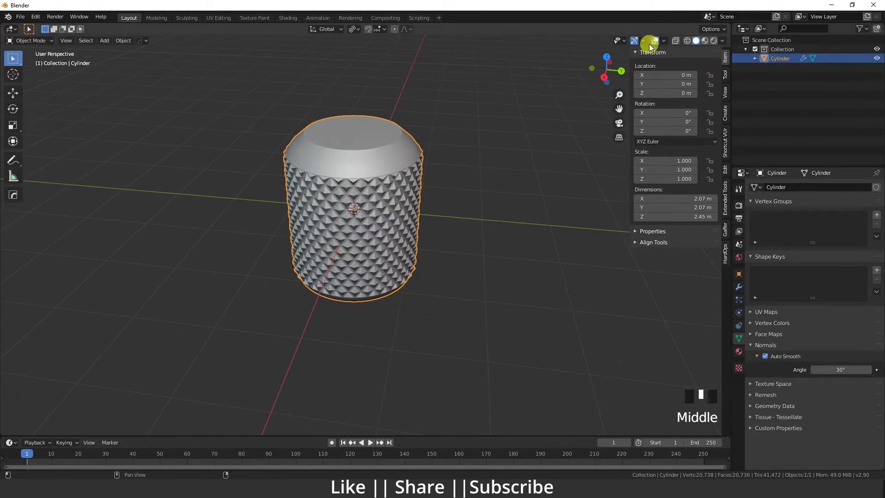
{"action": "scroll", "coordinate": [426, 182], "scroll_direction": "up", "scroll_amount": 2}
{"action": "mouse_move", "coordinate": [425, 181]}
{"action": "middle_mouse_down"}
{"action": "mouse_move", "coordinate": [334, 178]}
{"action": "mouse_move", "coordinate": [402, 219]}
{"action": "mouse_move", "coordinate": [333, 170]}
{"action": "mouse_move", "coordinate": [335, 185]}
{"action": "mouse_move", "coordinate": [432, 240]}
{"action": "mouse_move", "coordinate": [418, 240]}
{"action": "mouse_move", "coordinate": [511, 248]}
{"action": "mouse_move", "coordinate": [509, 271]}
{"action": "mouse_move", "coordinate": [453, 237]}
{"action": "mouse_move", "coordinate": [458, 232]}
{"action": "mouse_move", "coordinate": [446, 264]}
{"action": "mouse_move", "coordinate": [420, 270]}
{"action": "mouse_move", "coordinate": [464, 283]}
{"action": "mouse_move", "coordinate": [420, 288]}
{"action": "mouse_move", "coordinate": [493, 293]}
{"action": "mouse_move", "coordinate": [466, 261]}
{"action": "mouse_move", "coordinate": [468, 282]}
{"action": "mouse_move", "coordinate": [458, 284]}
{"action": "mouse_move", "coordinate": [460, 276]}
{"action": "middle_mouse_up"}
{"action": "scroll", "coordinate": [457, 268], "scroll_direction": "down", "scroll_amount": 3}
{"action": "scroll", "coordinate": [440, 246], "scroll_direction": "up", "scroll_amount": 3}
{"action": "scroll", "coordinate": [470, 283], "scroll_direction": "up", "scroll_amount": 2}
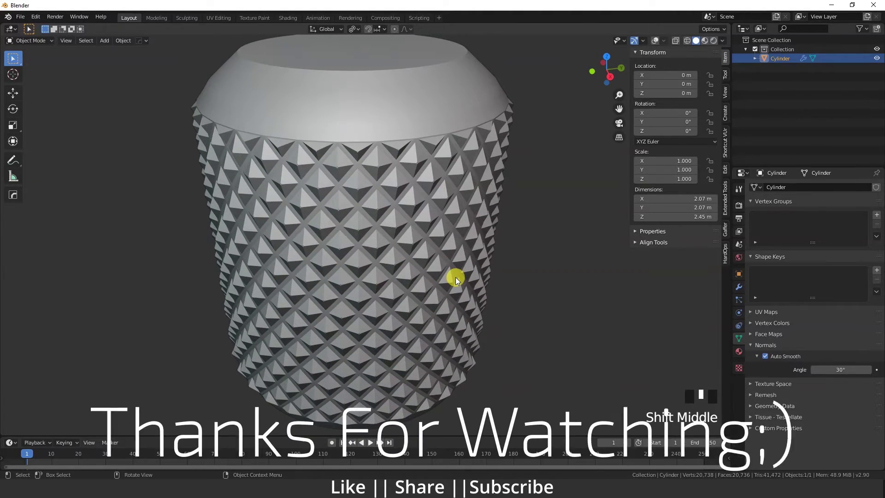
{"action": "scroll", "coordinate": [456, 277], "scroll_direction": "down", "scroll_amount": 3}
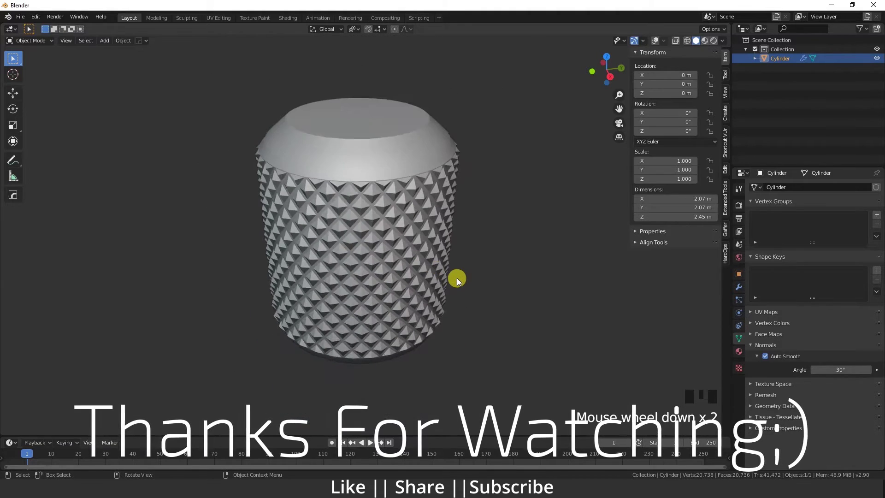
{"action": "middle_click_drag", "start_coordinate": [457, 278], "coordinate": [473, 295]}
{"action": "scroll", "coordinate": [474, 295], "scroll_direction": "up", "scroll_amount": 3}
{"action": "middle_click_drag", "start_coordinate": [425, 253], "coordinate": [437, 279]}
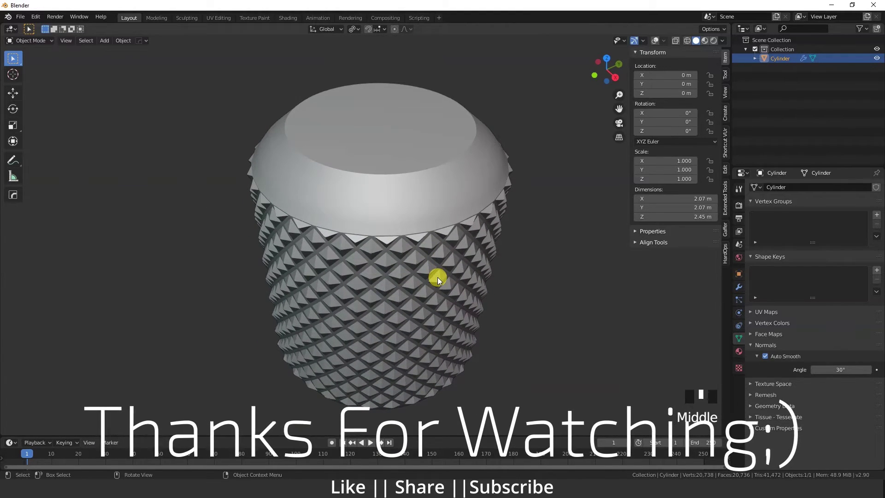